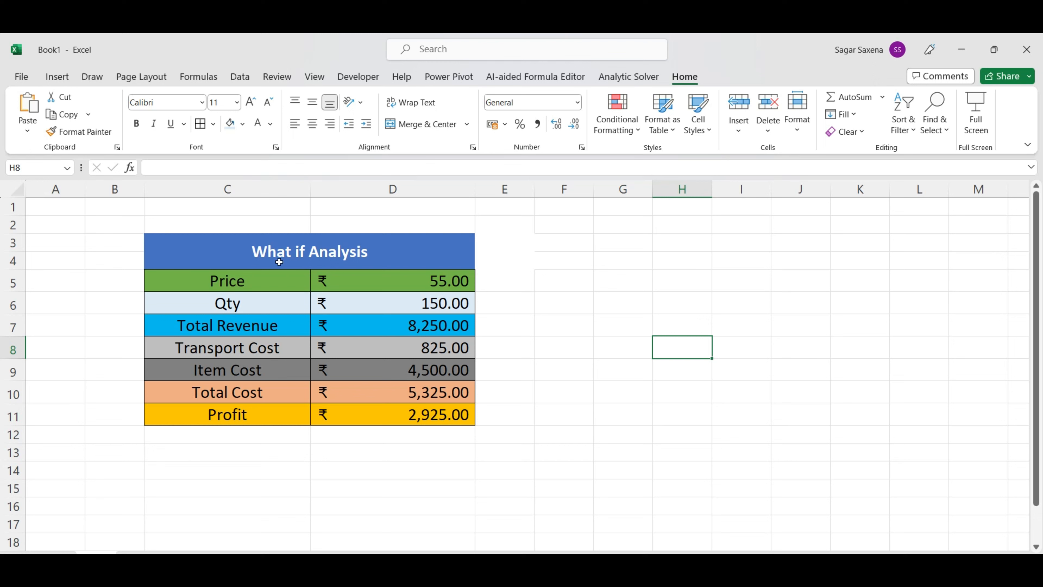
# Examine the What if Analysis table's price and quantity cells and the formulas behind total revenue and transport cost.
pyautogui.click(260, 250)
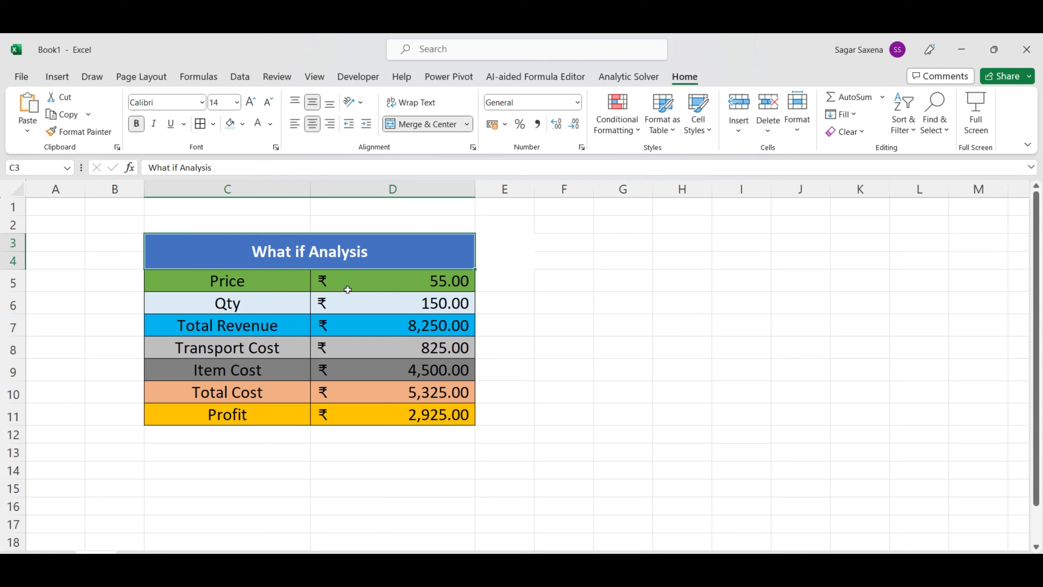
pyautogui.click(252, 279)
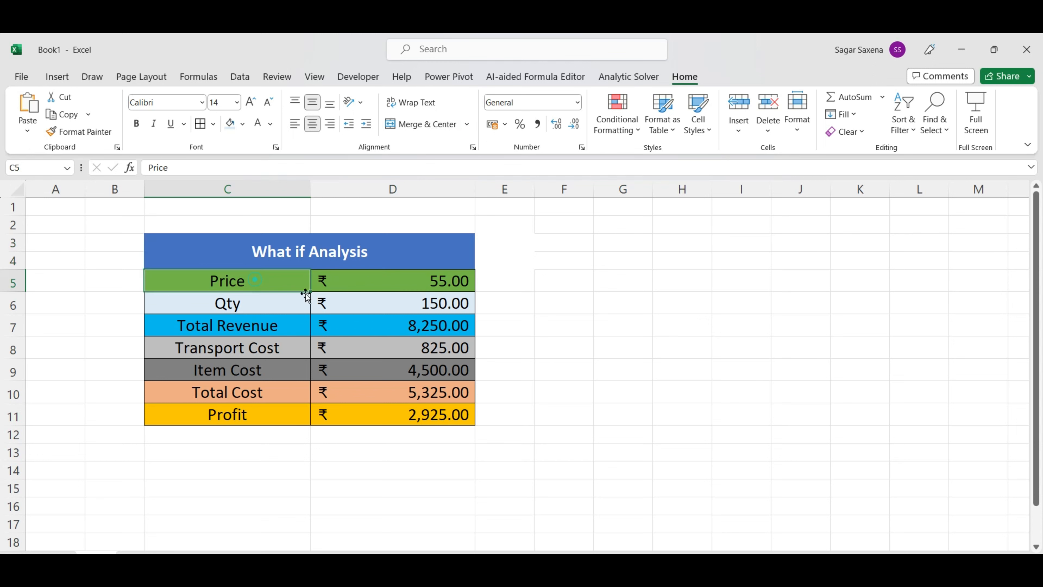
pyautogui.click(373, 285)
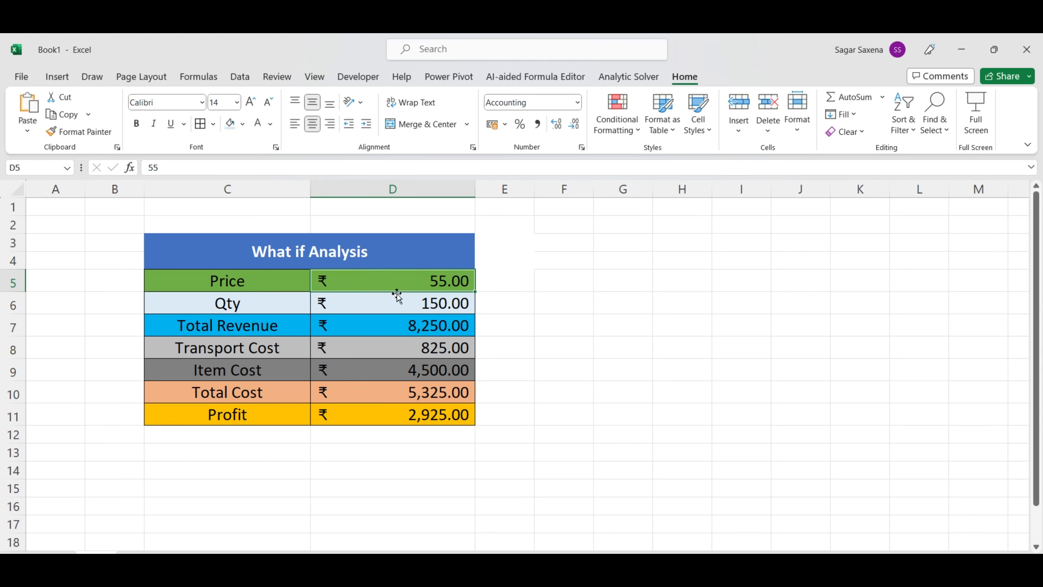
pyautogui.click(280, 313)
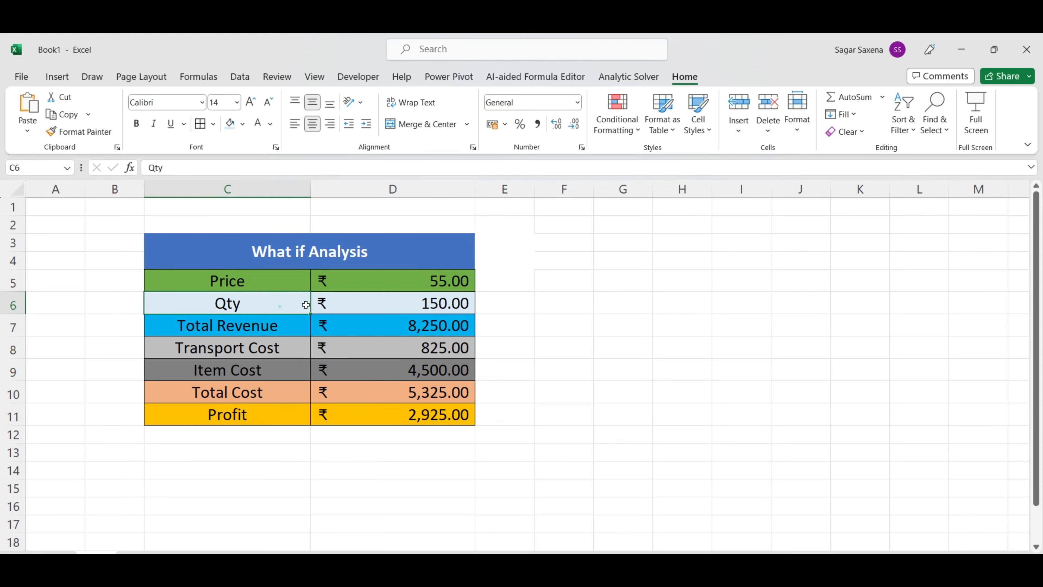
pyautogui.click(382, 305)
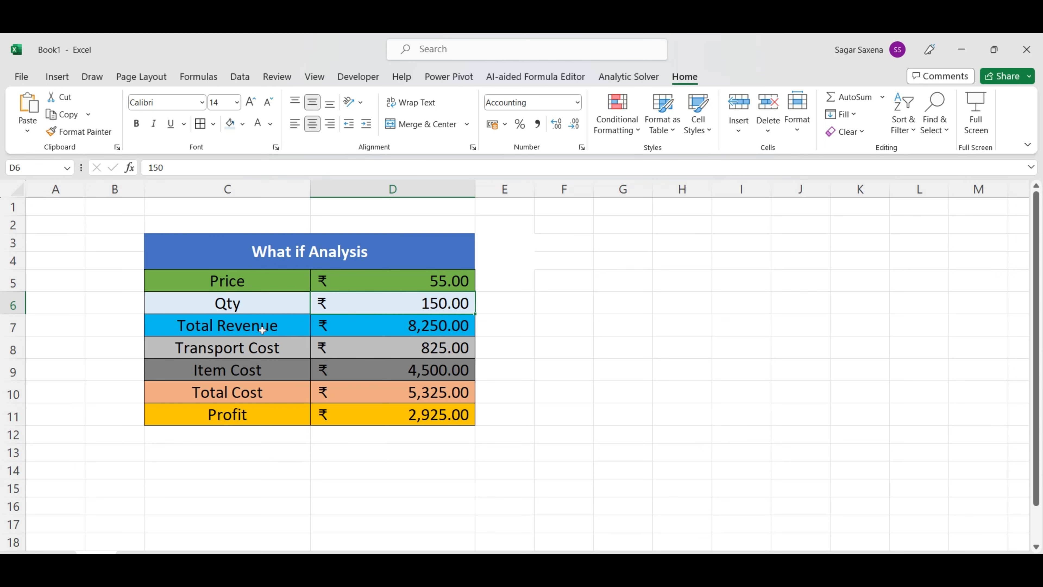
pyautogui.click(287, 329)
pyautogui.click(369, 329)
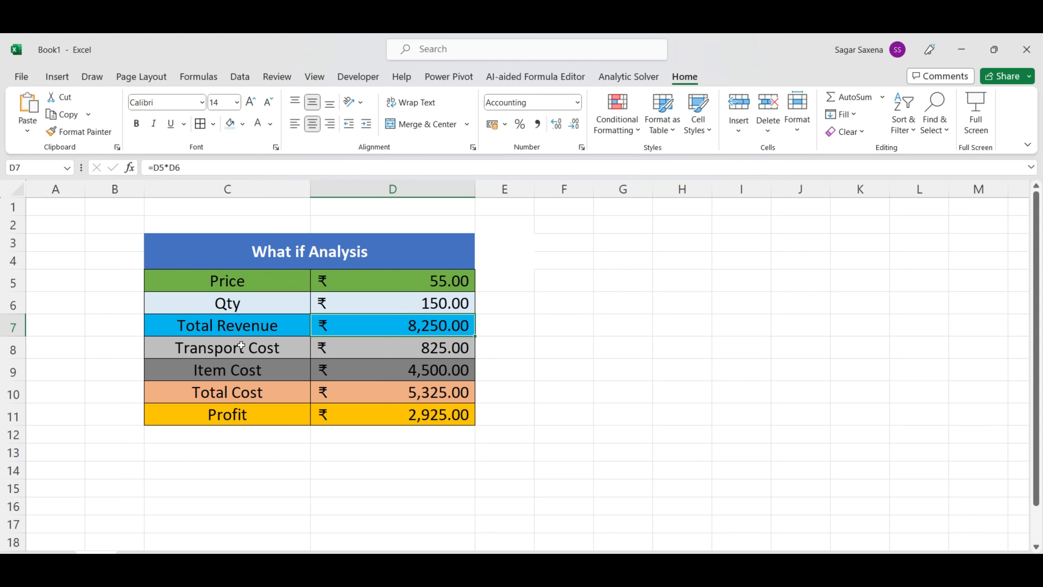
pyautogui.click(255, 347)
pyautogui.click(369, 347)
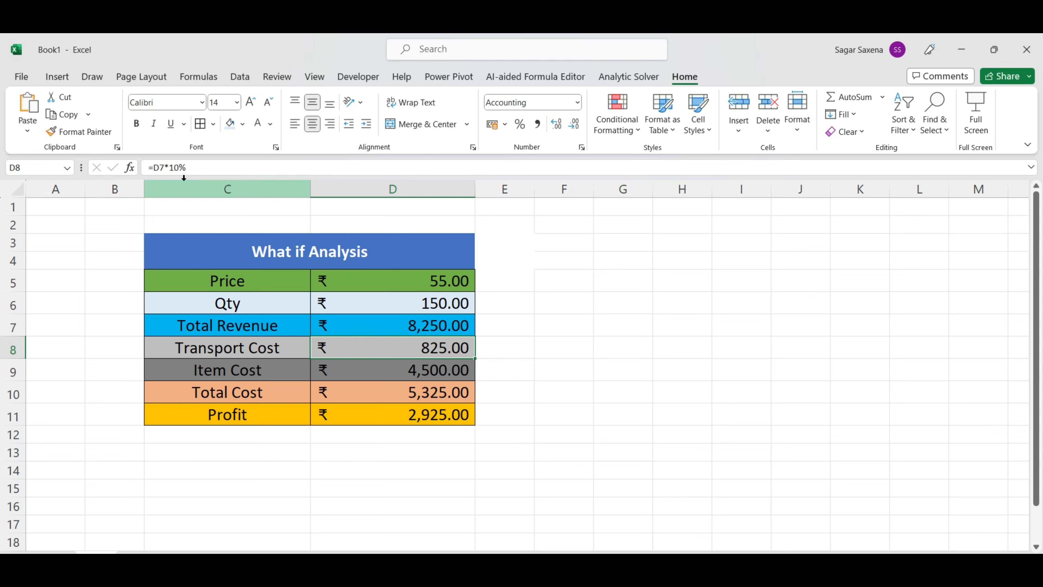
# Examine the formulas behind item cost, total cost and profit, including the revenue and total cost cells that profit uses.
pyautogui.click(251, 369)
pyautogui.click(390, 367)
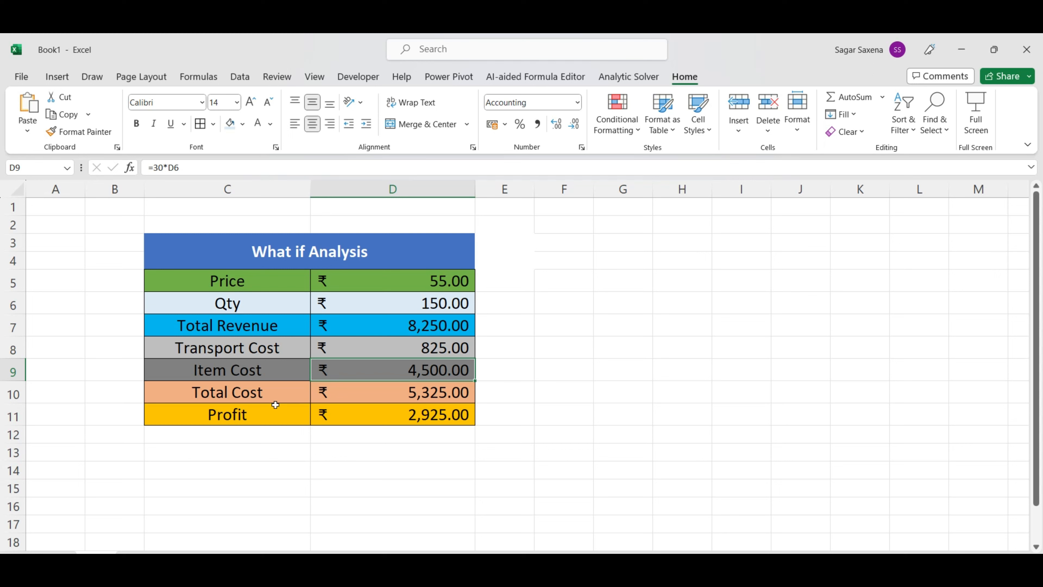
pyautogui.click(256, 401)
pyautogui.click(384, 399)
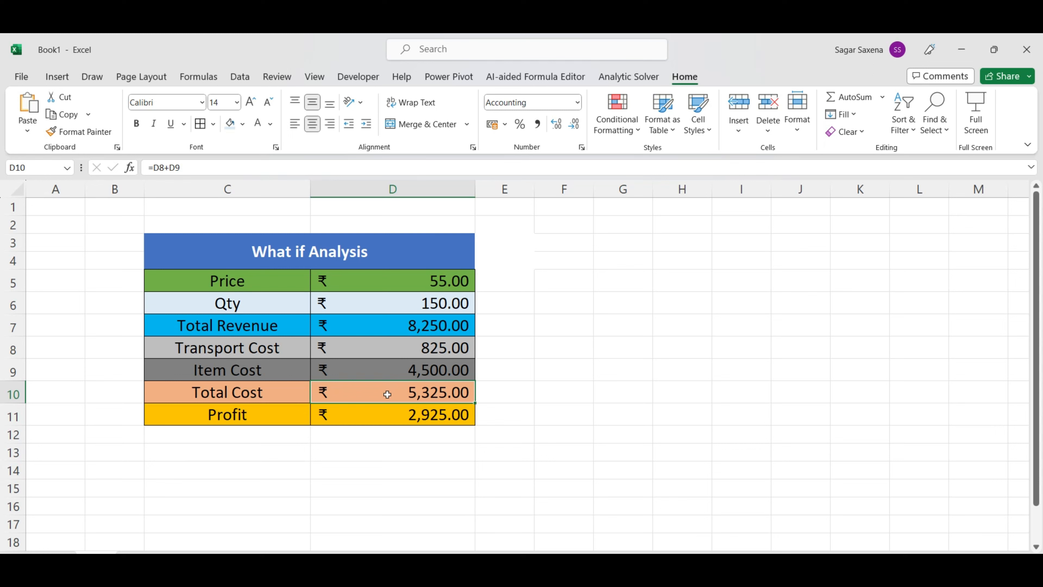
pyautogui.click(238, 422)
pyautogui.click(372, 421)
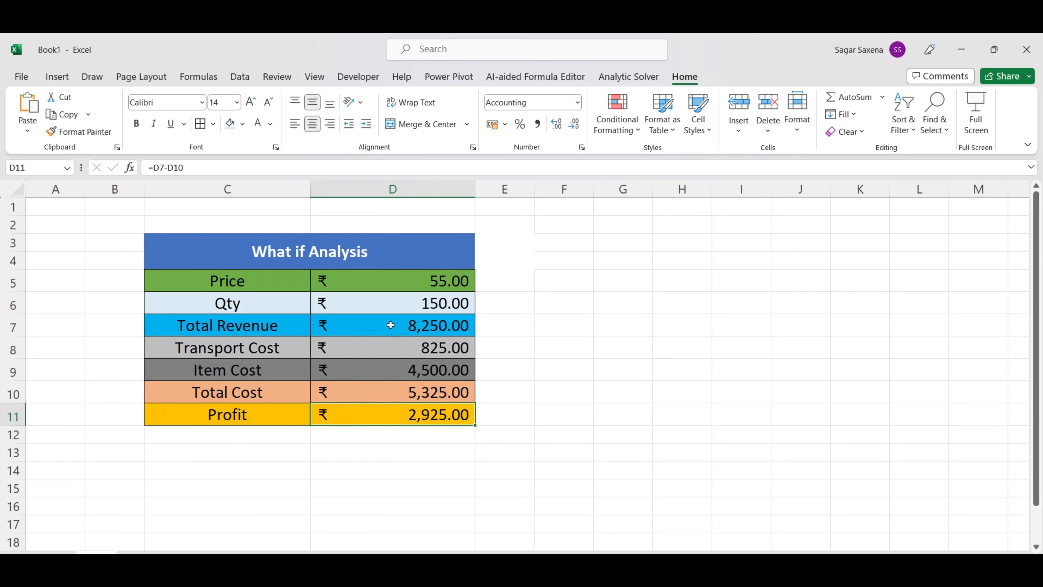
pyautogui.click(404, 325)
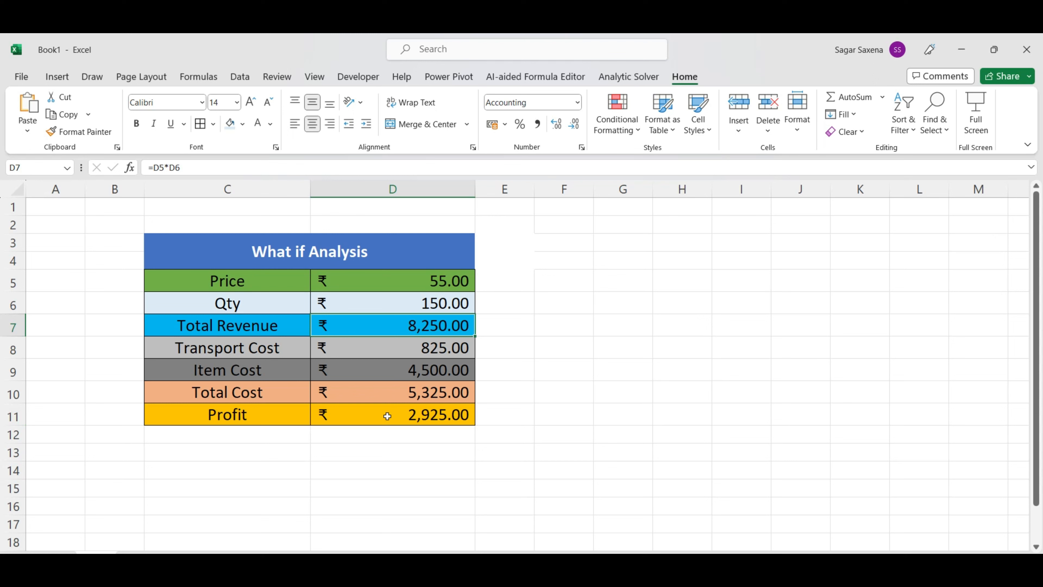
pyautogui.click(392, 396)
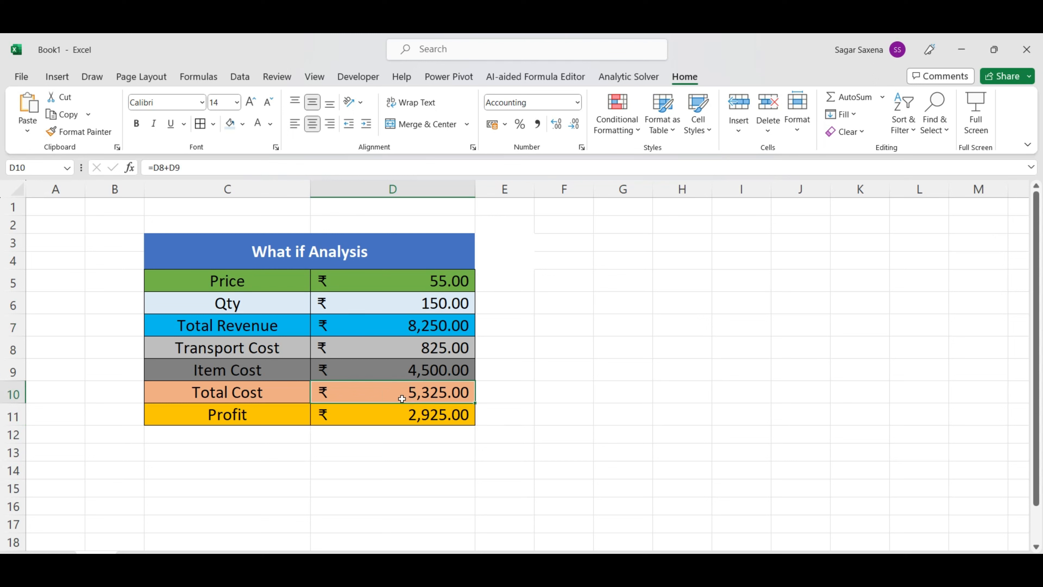
pyautogui.click(417, 423)
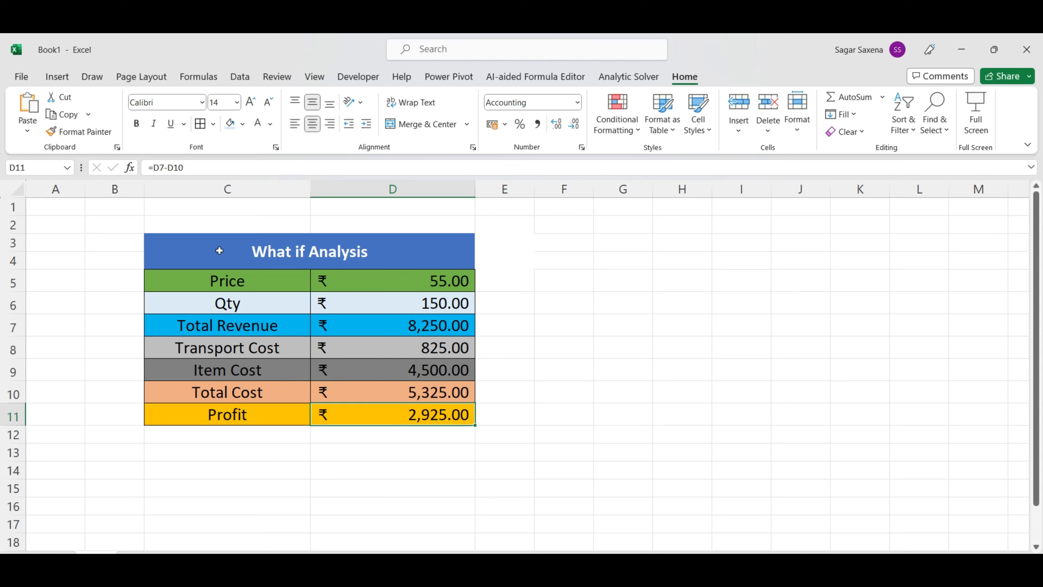
pyautogui.moveTo(219, 250); pyautogui.dragTo(437, 416)
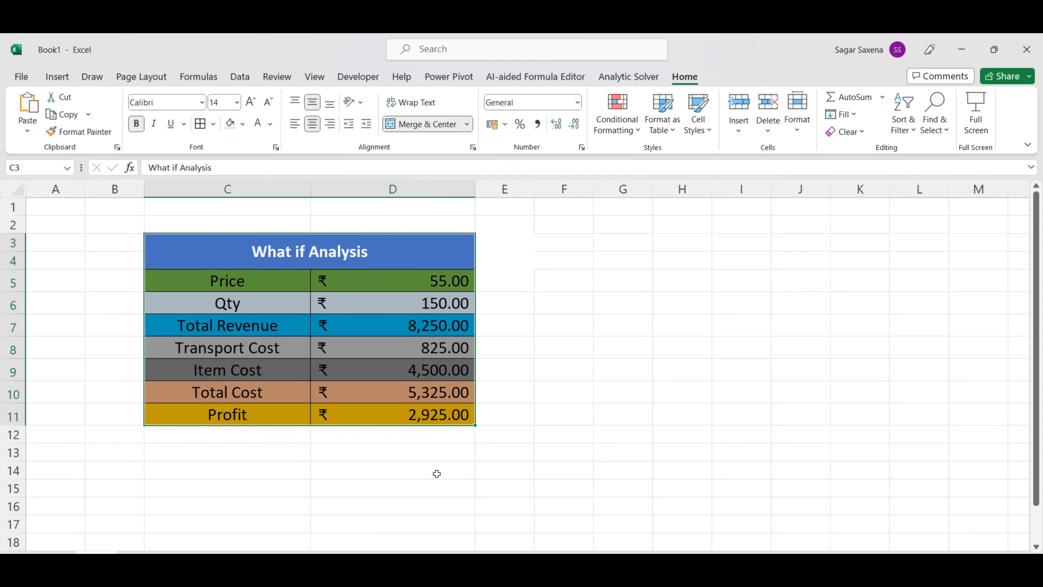
pyautogui.click(550, 369)
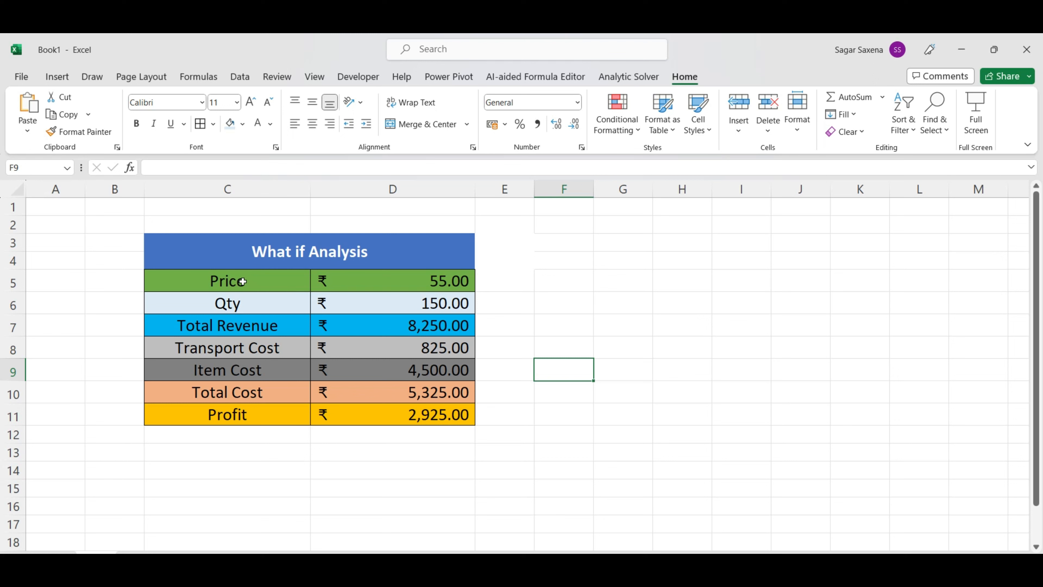
# Open the What-If Analysis Scenario Manager and move its dialog clear of the table.
pyautogui.click(243, 281)
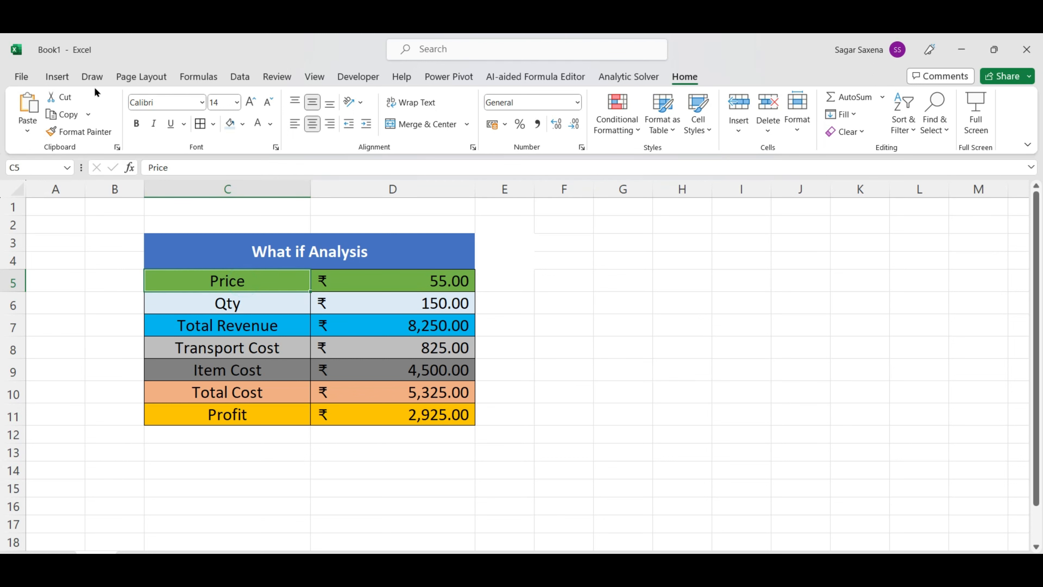
pyautogui.click(240, 77)
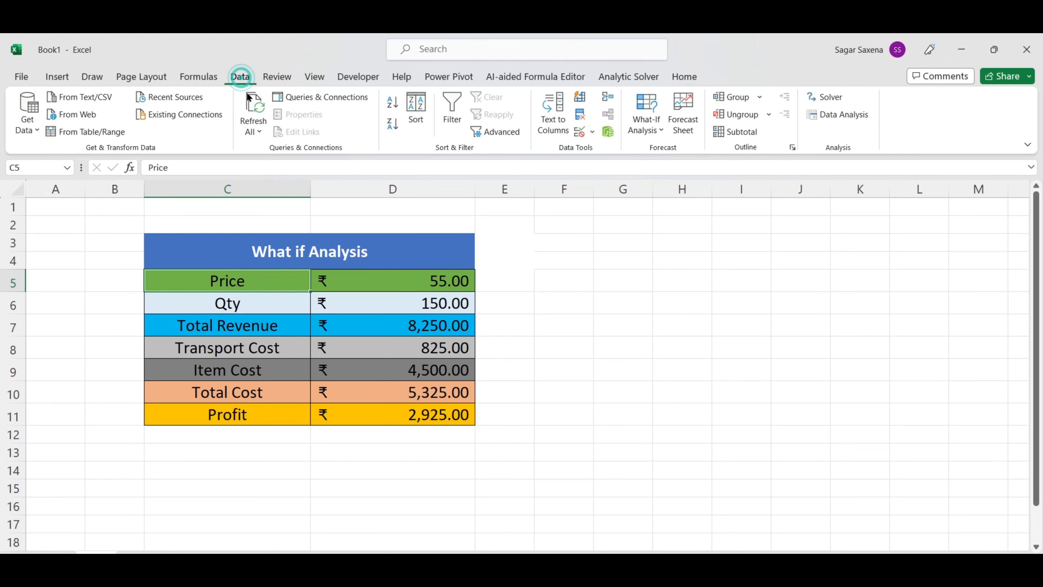
pyautogui.click(654, 131)
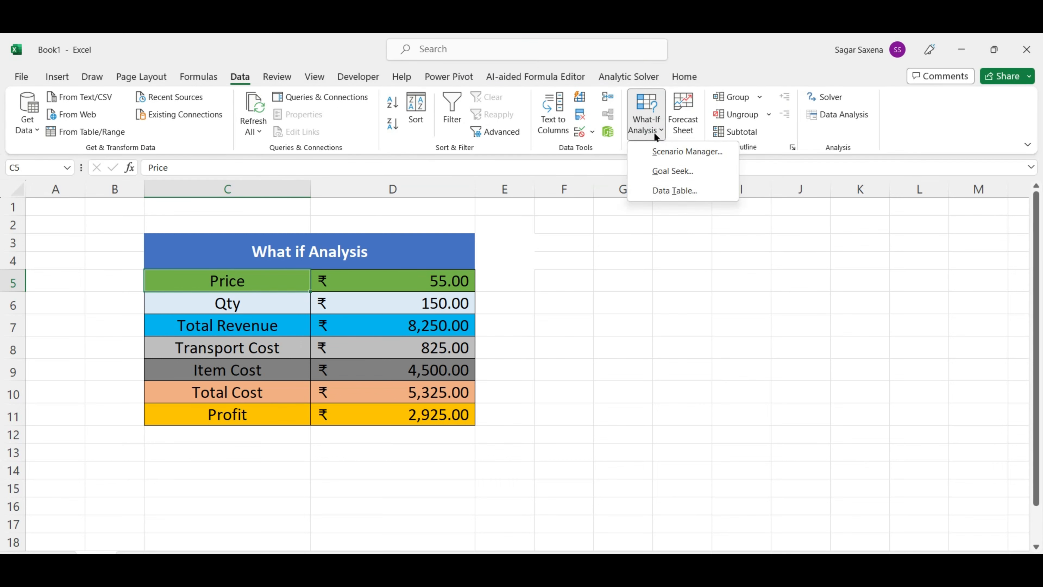
pyautogui.click(669, 151)
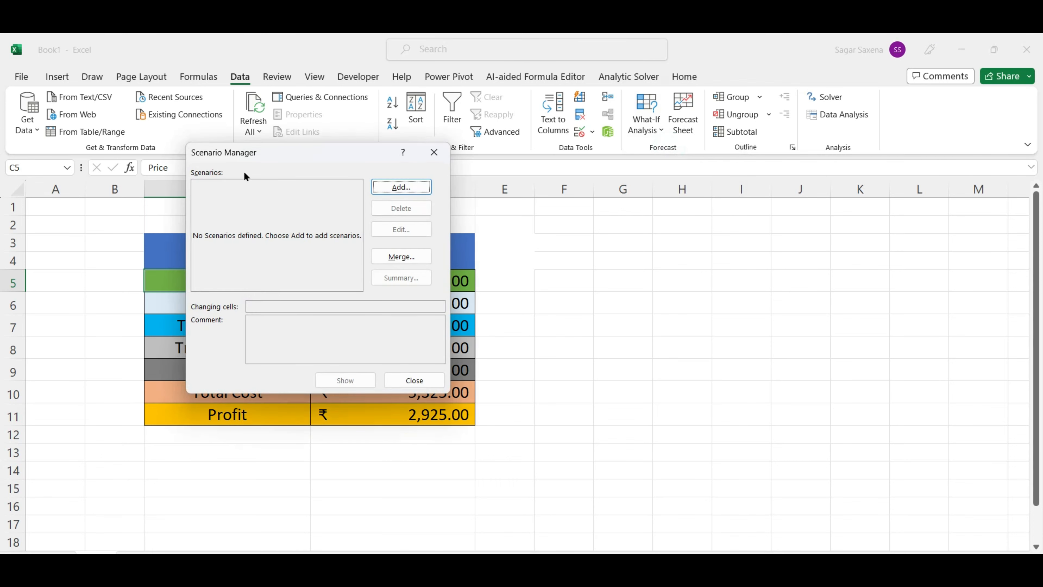
pyautogui.moveTo(251, 166); pyautogui.dragTo(551, 240)
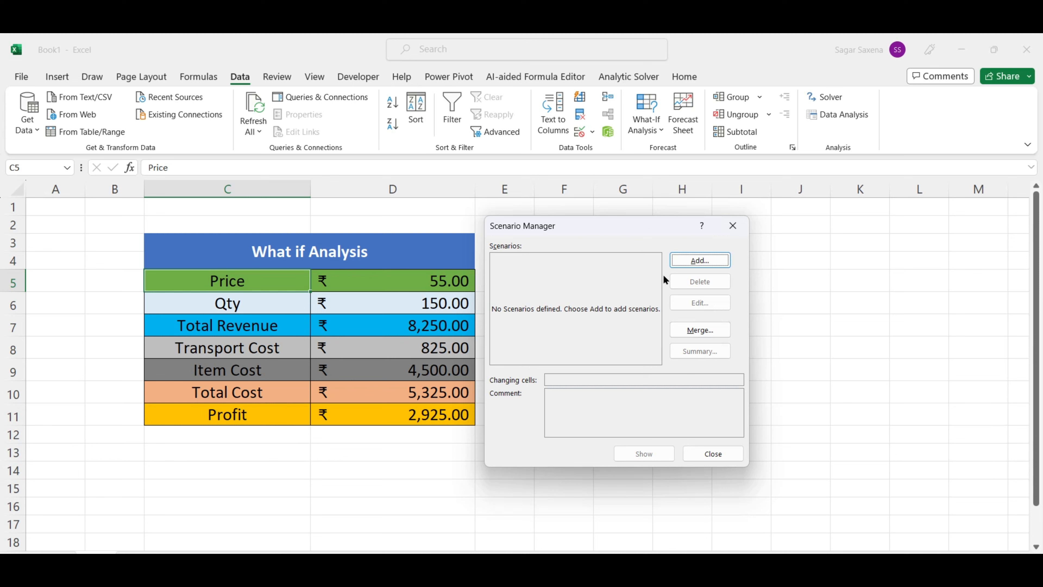
# Start a new scenario named "200 Qty", keeping its dialog clear of the table.
pyautogui.click(693, 261)
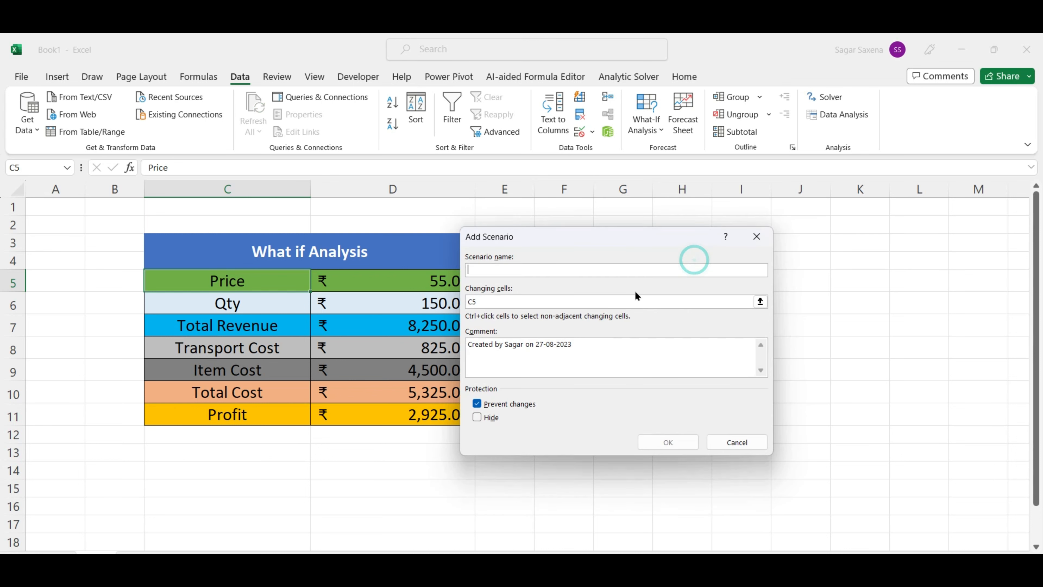
pyautogui.moveTo(531, 238); pyautogui.dragTo(568, 244)
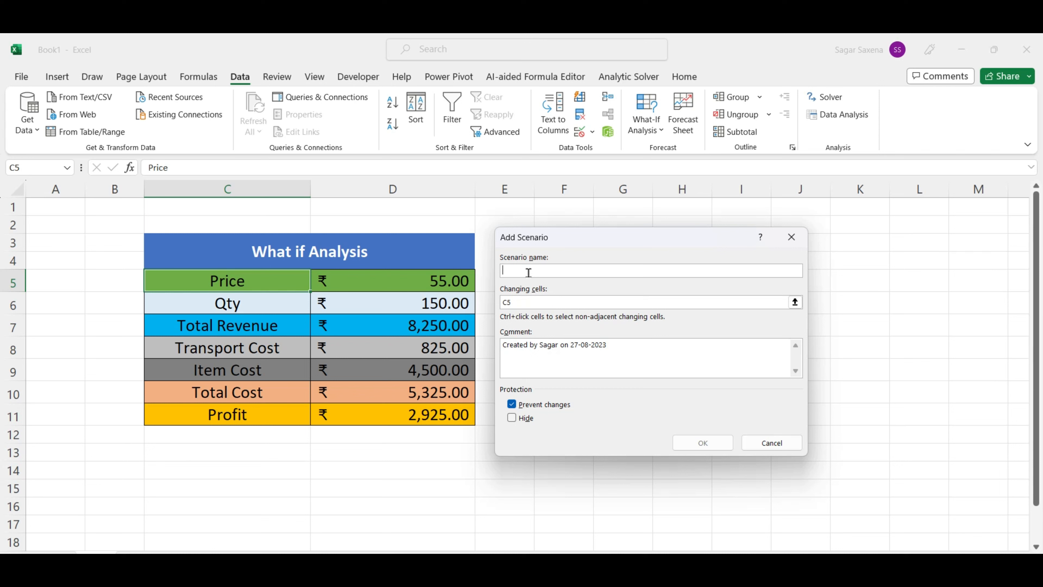
pyautogui.write('200 Qty')
# Set the 200 Qty scenario's changing cell to the quantity cell as the absolute reference $D$6.
pyautogui.click(536, 304)
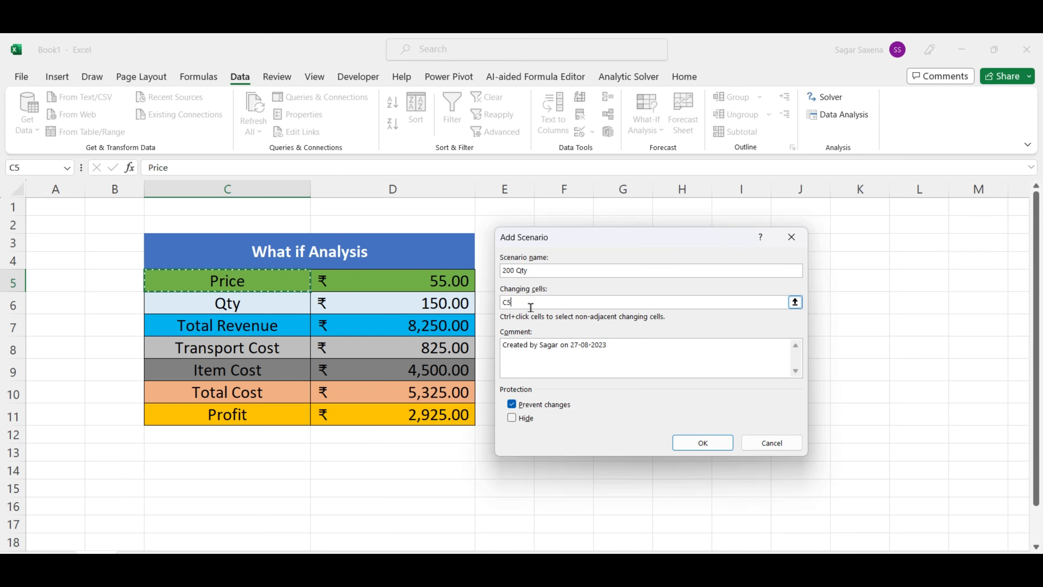
pyautogui.press('BackSpace')
pyautogui.press('BackSpace')
pyautogui.write('D6')
pyautogui.press('Left')
pyautogui.press('BackSpace')
pyautogui.press('BackSpace')
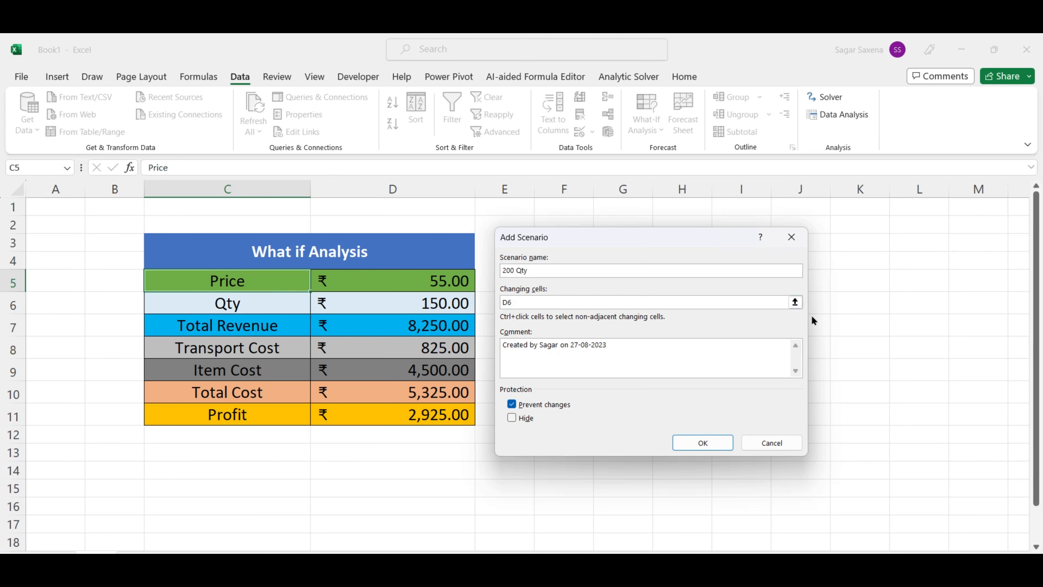
pyautogui.click(795, 302)
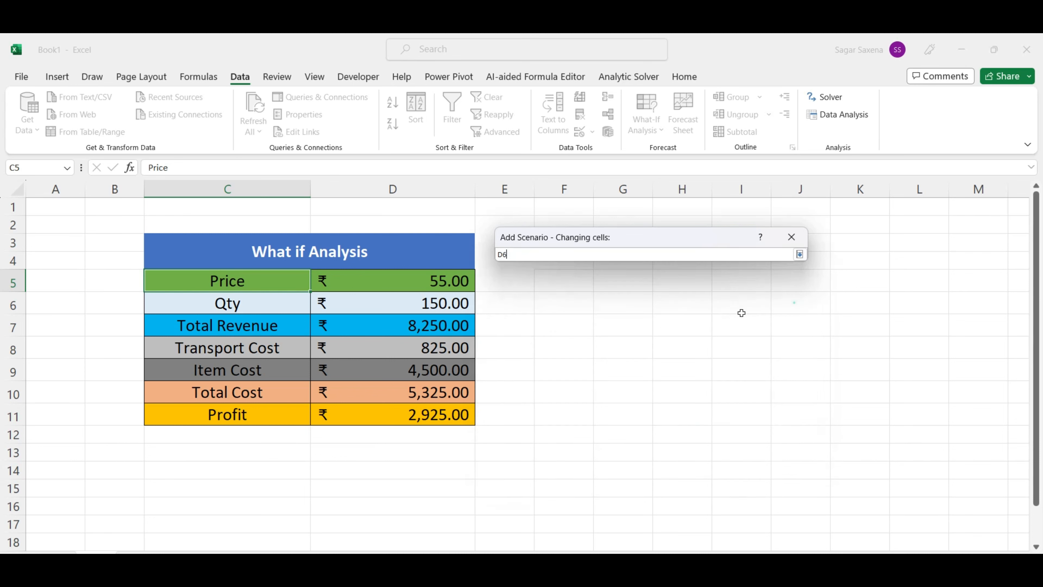
pyautogui.click(500, 254)
pyautogui.press('F4')
pyautogui.click(800, 254)
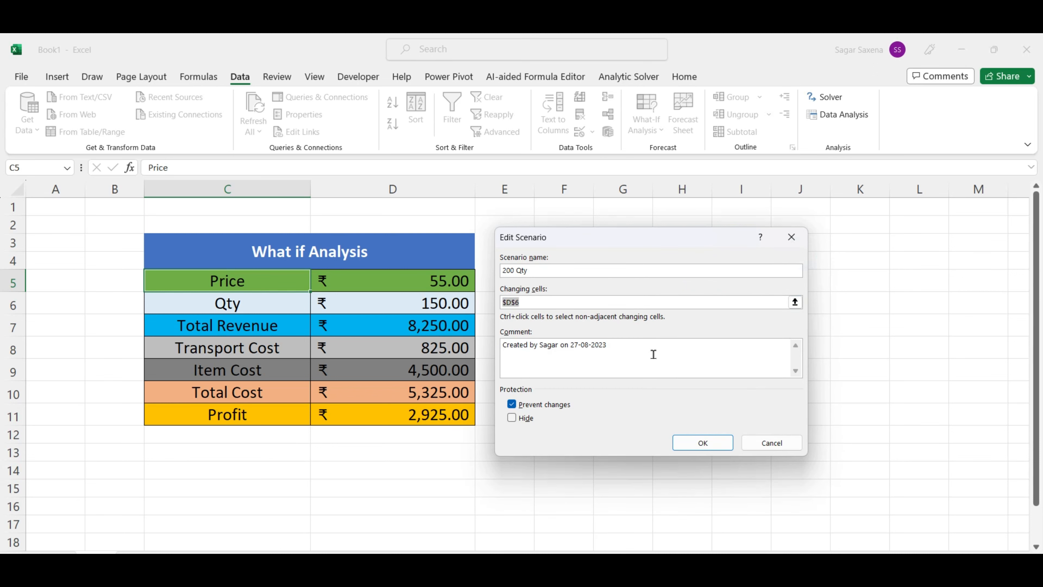
# Set the quantity value to 200 for the 200 Qty scenario and save it.
pyautogui.click(718, 442)
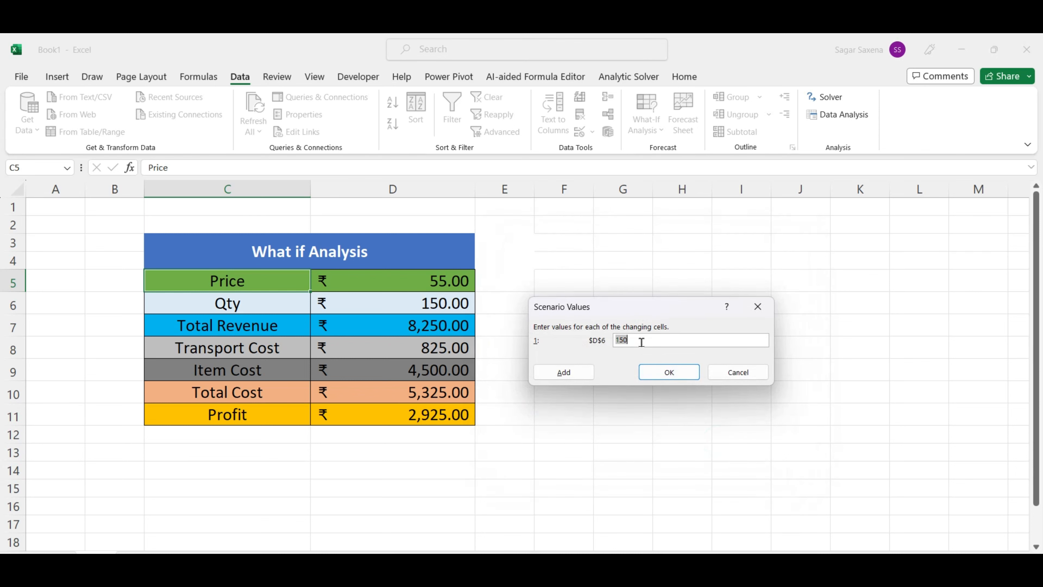
pyautogui.write('200')
pyautogui.click(673, 372)
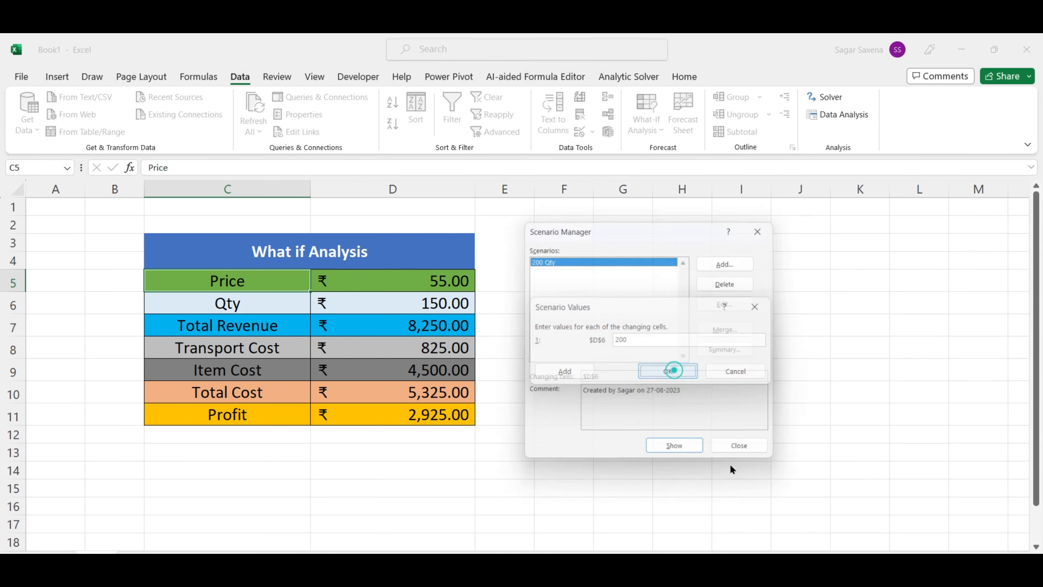
# Add another scenario named "300 Qty" with the absolute reference $D$6 as its changing cell.
pyautogui.click(740, 264)
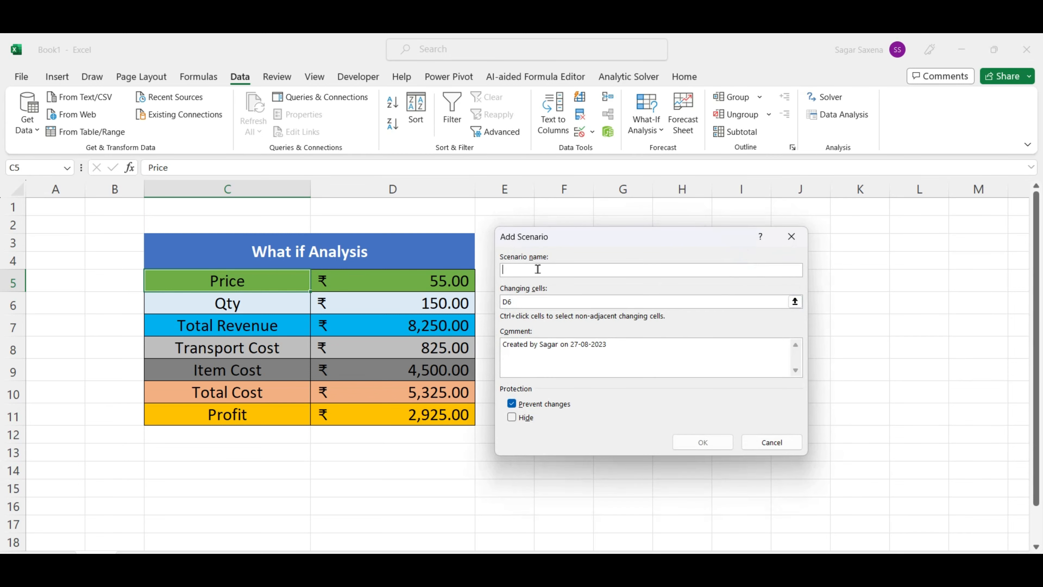
pyautogui.write('300 Qty')
pyautogui.click(508, 300)
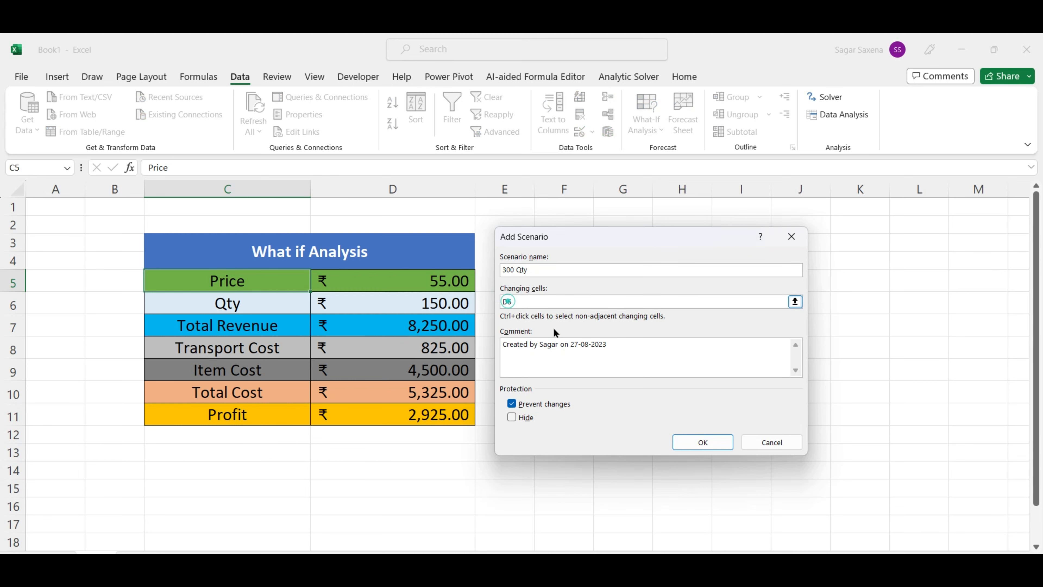
pyautogui.click(795, 301)
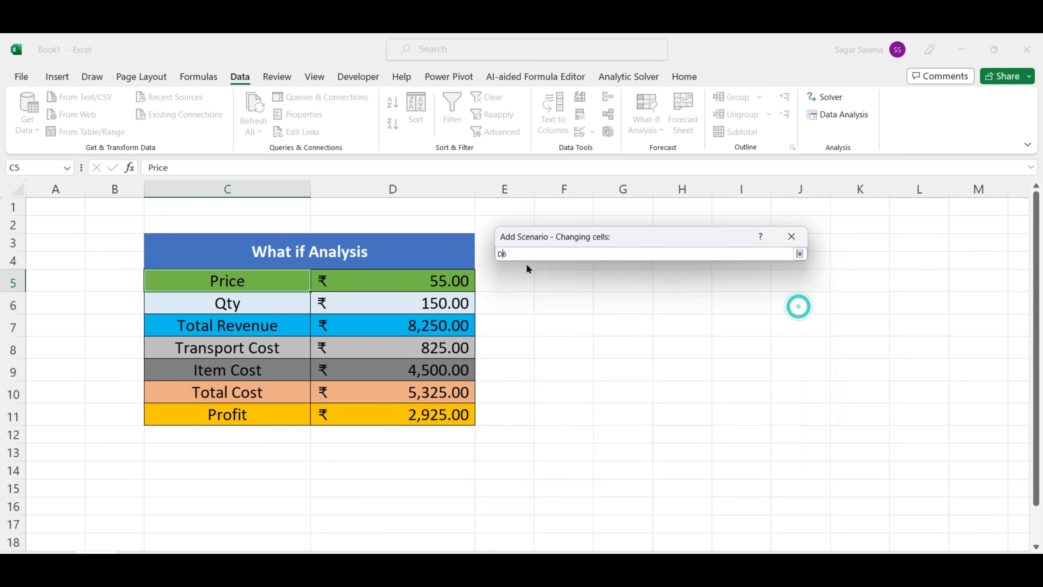
pyautogui.press('F4')
pyautogui.click(799, 254)
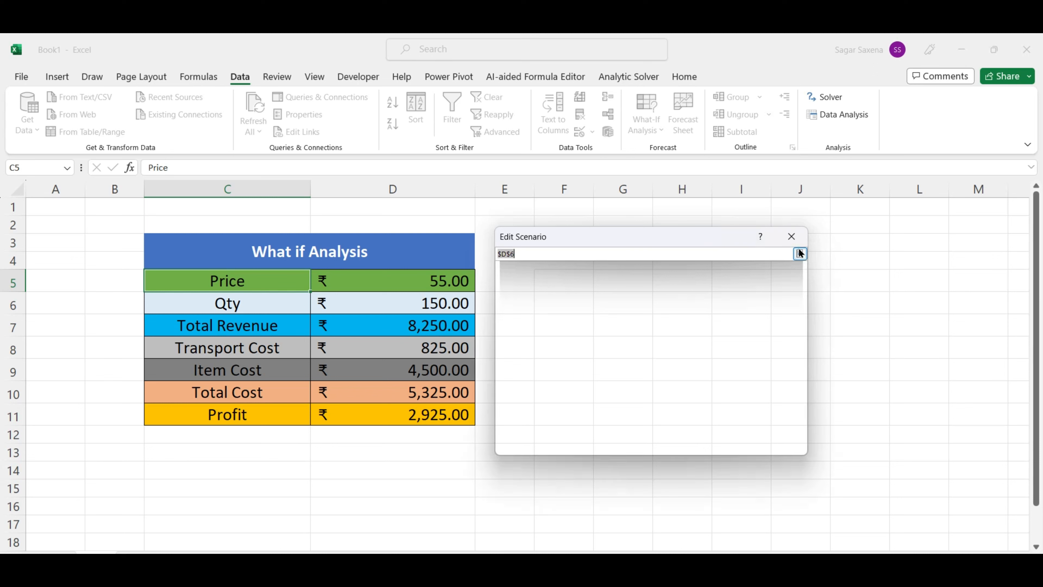
# Set the quantity value to 300 for the 300 Qty scenario and save it.
pyautogui.click(703, 442)
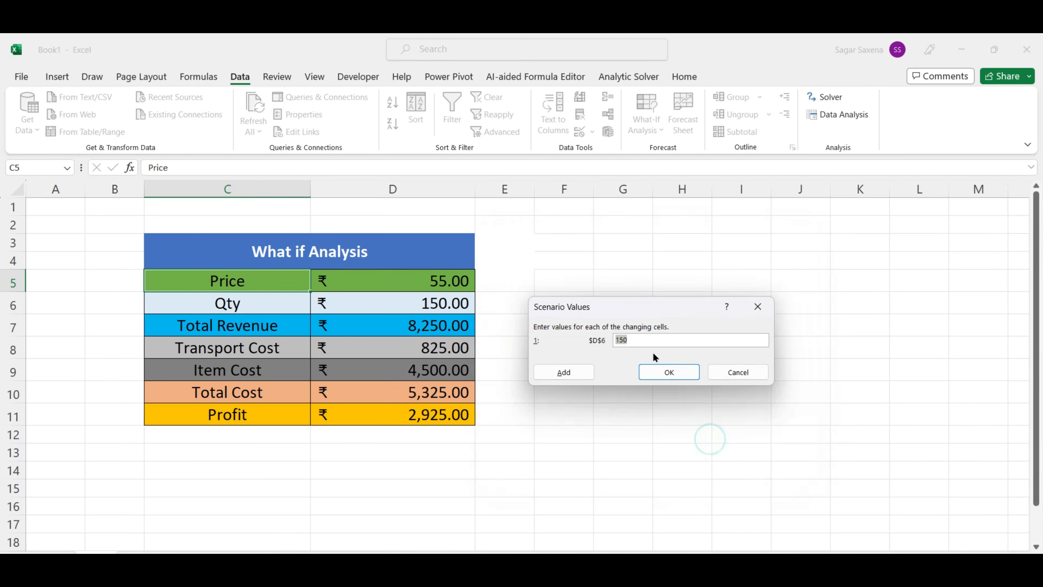
pyautogui.write('300')
pyautogui.click(667, 372)
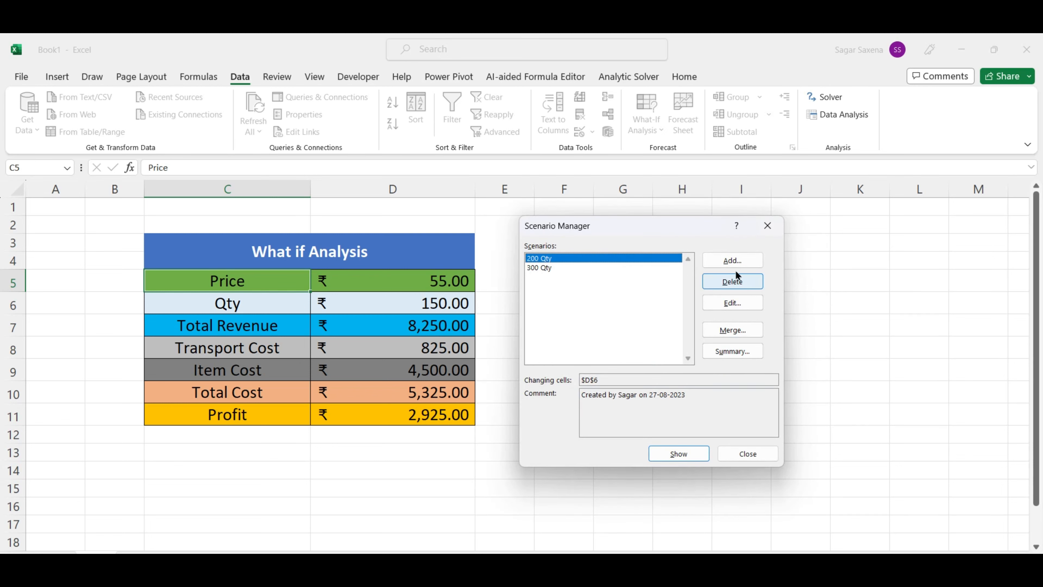
# Add another scenario named "400 Qty" with the absolute reference $D$6 as its changing cell.
pyautogui.click(735, 262)
pyautogui.write('400 Qty')
pyautogui.click(795, 302)
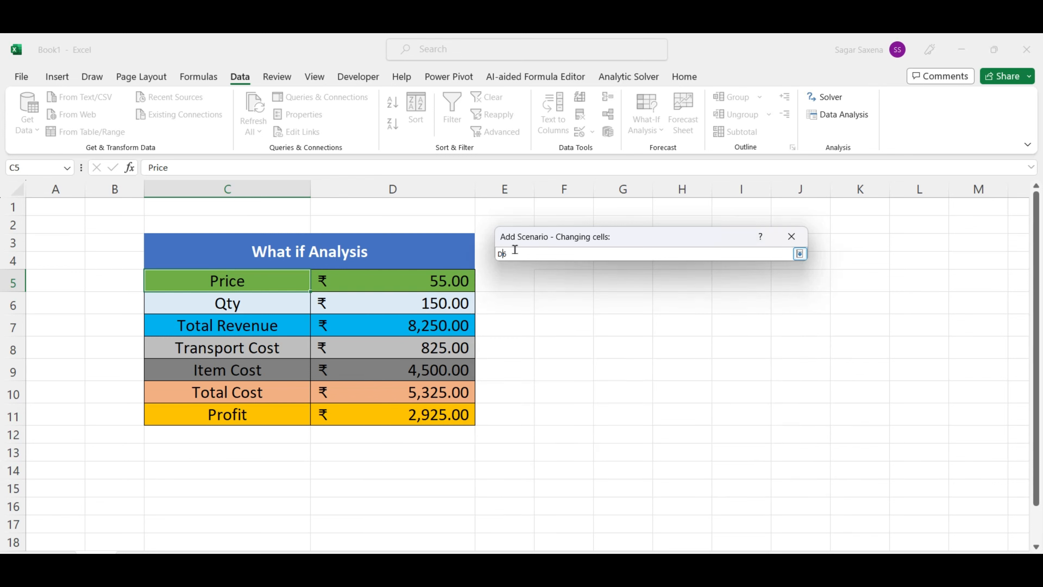
pyautogui.click(799, 253)
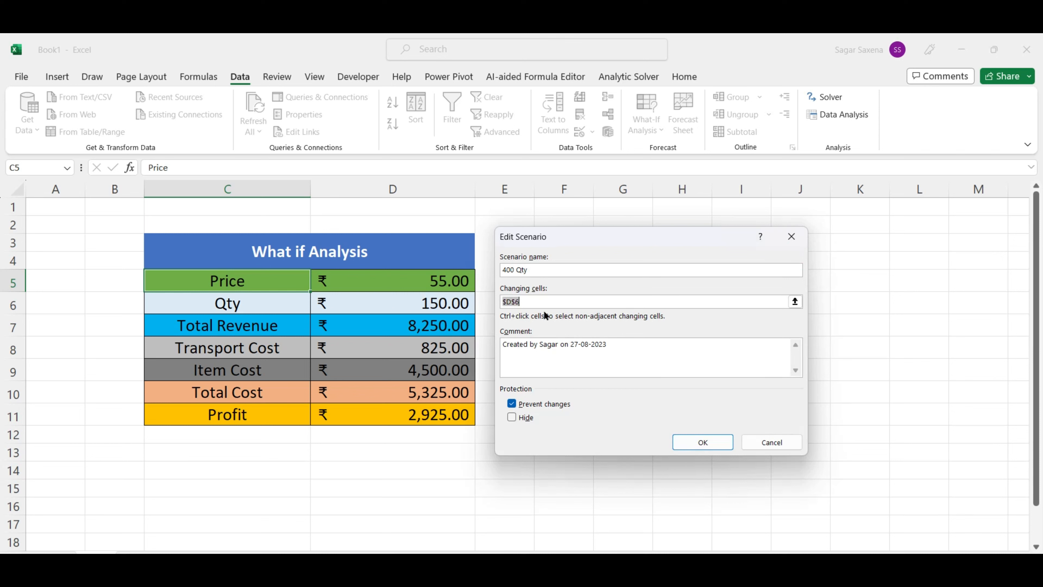
pyautogui.click(714, 449)
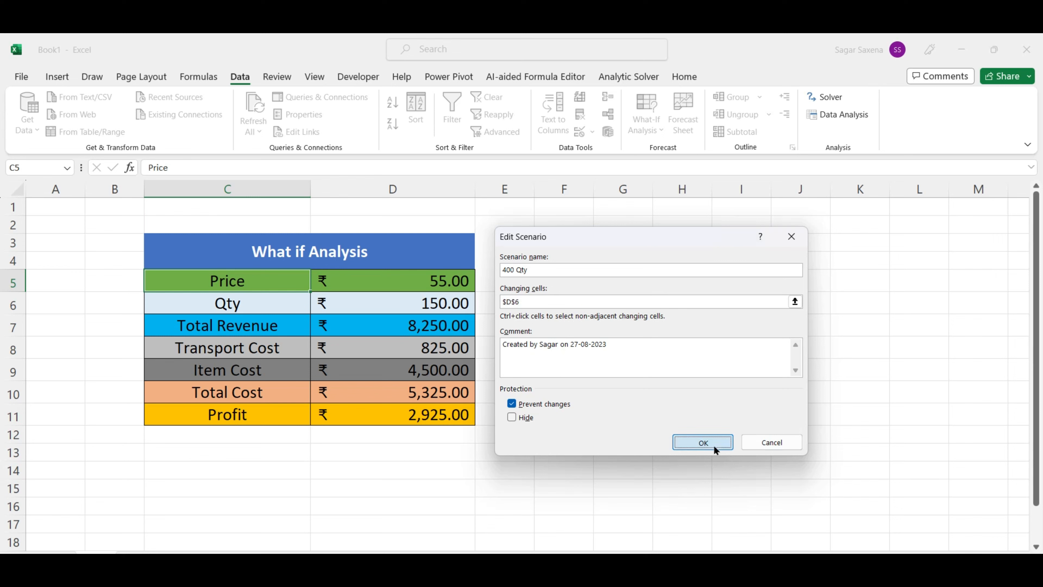
# Set the quantity value to 400 for the 400 Qty scenario and save it.
pyautogui.write('4')
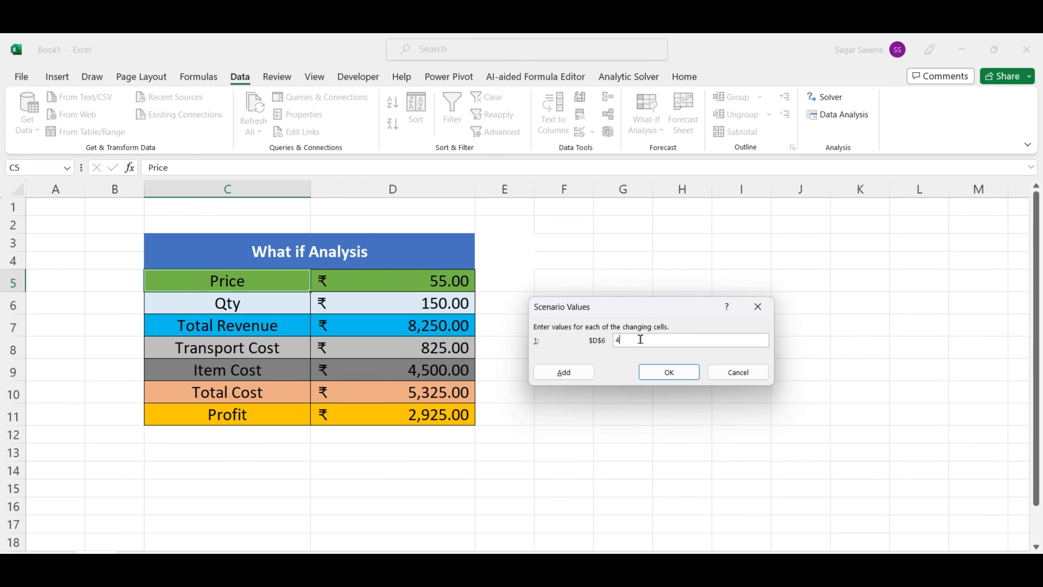
pyautogui.write('00')
pyautogui.click(665, 375)
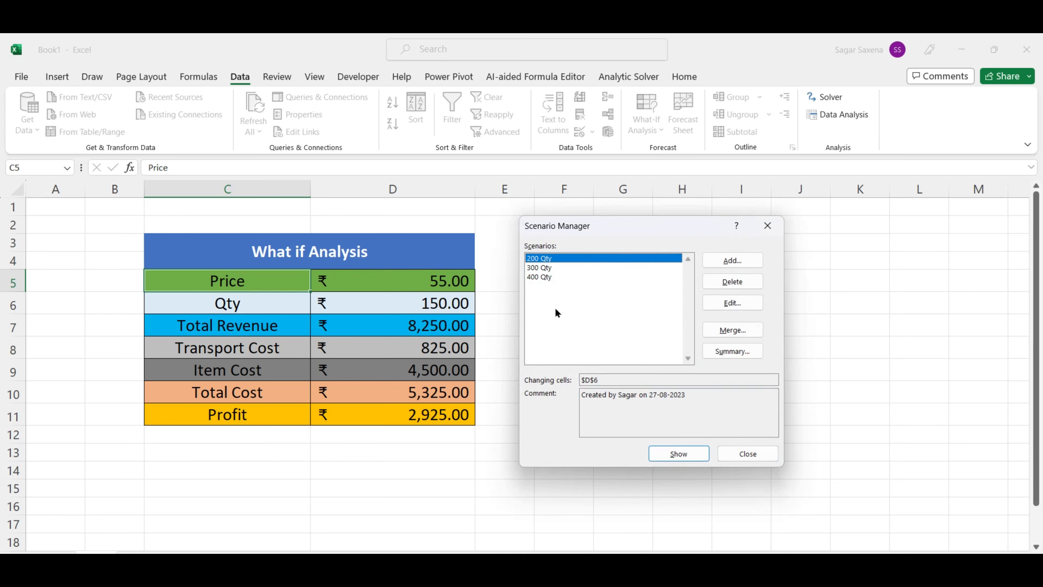
# Add a scenario named "60 Price" with the price cell as the absolute reference $D$5 for its changing cell.
pyautogui.click(732, 261)
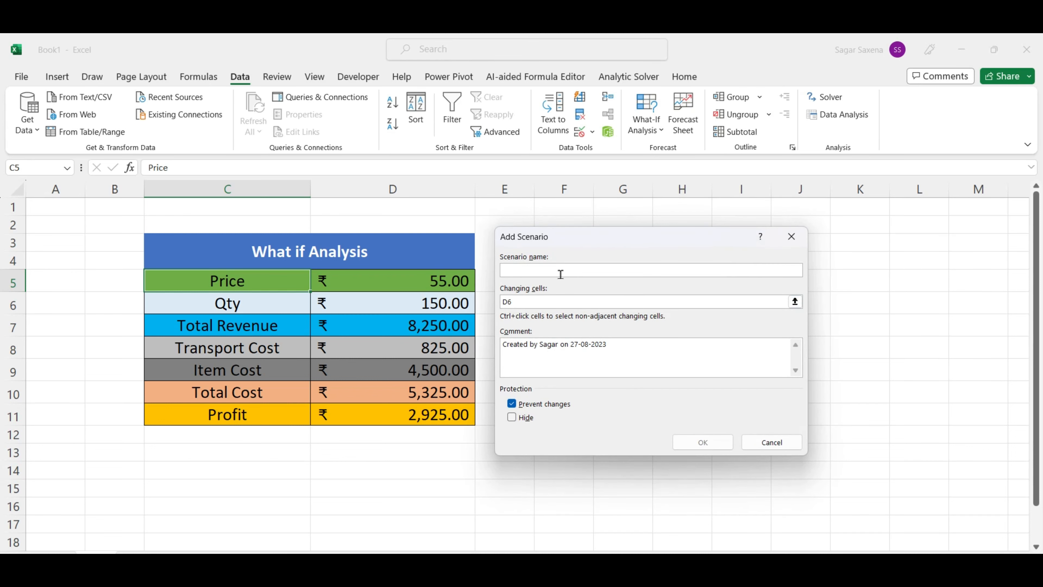
pyautogui.write('60 Price')
pyautogui.click(518, 302)
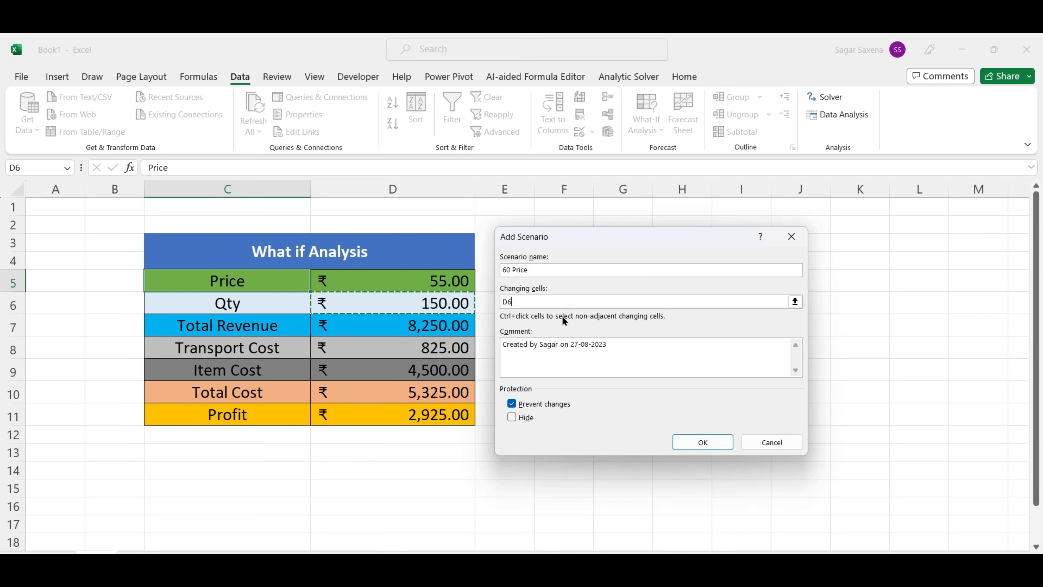
pyautogui.press('BackSpace')
pyautogui.write('5')
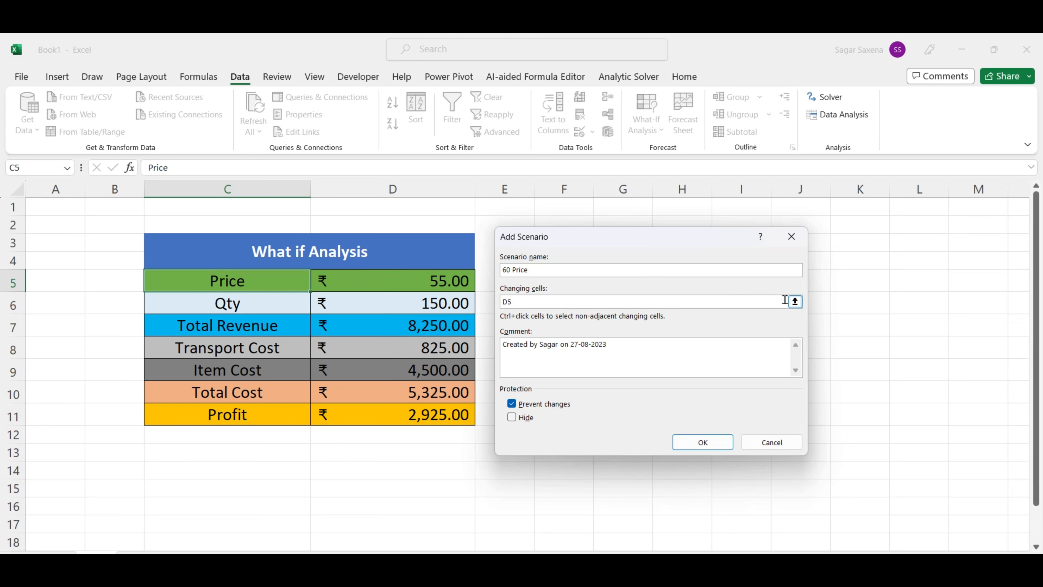
pyautogui.click(795, 301)
pyautogui.click(504, 255)
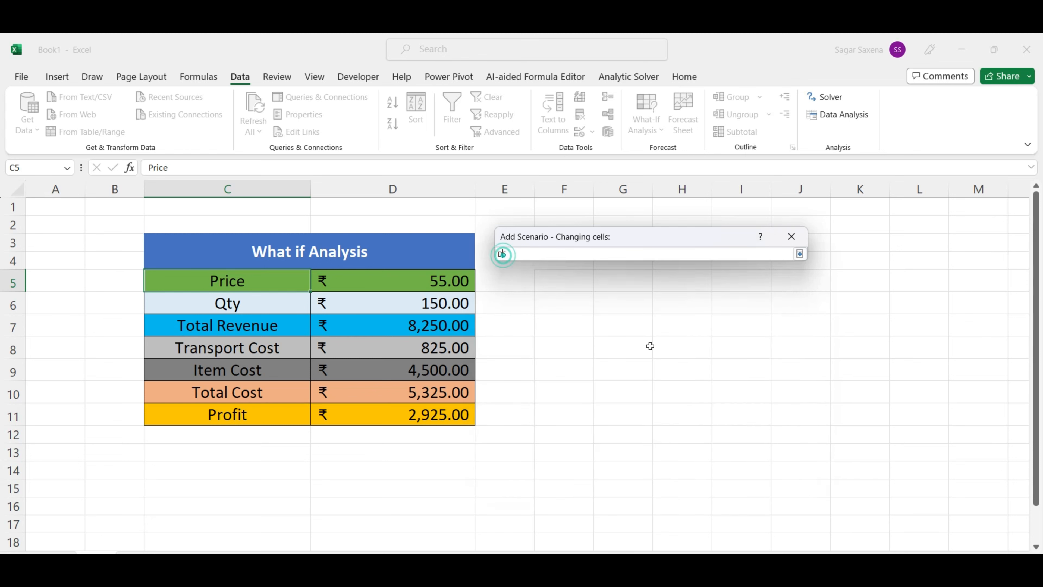
pyautogui.press('F4')
pyautogui.click(799, 254)
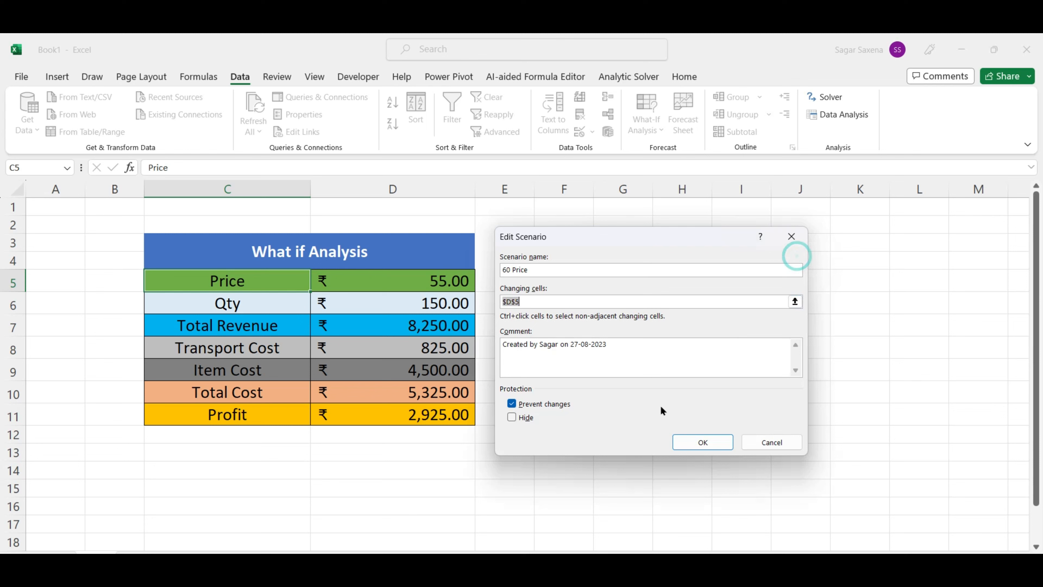
pyautogui.click(718, 447)
# Set the price value to 60 for the 60 Price scenario and save it.
pyautogui.write('6')
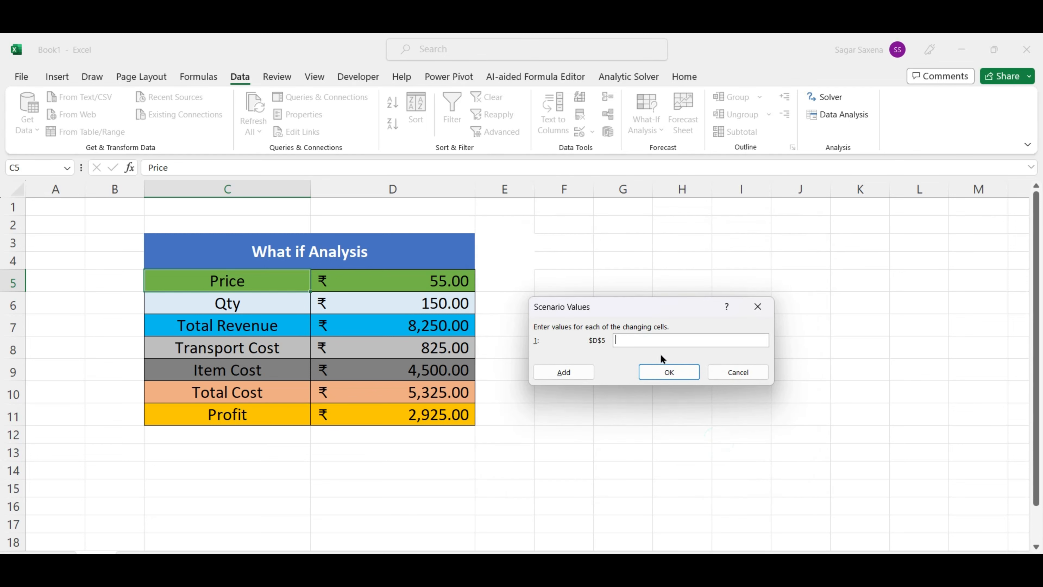
pyautogui.write('0')
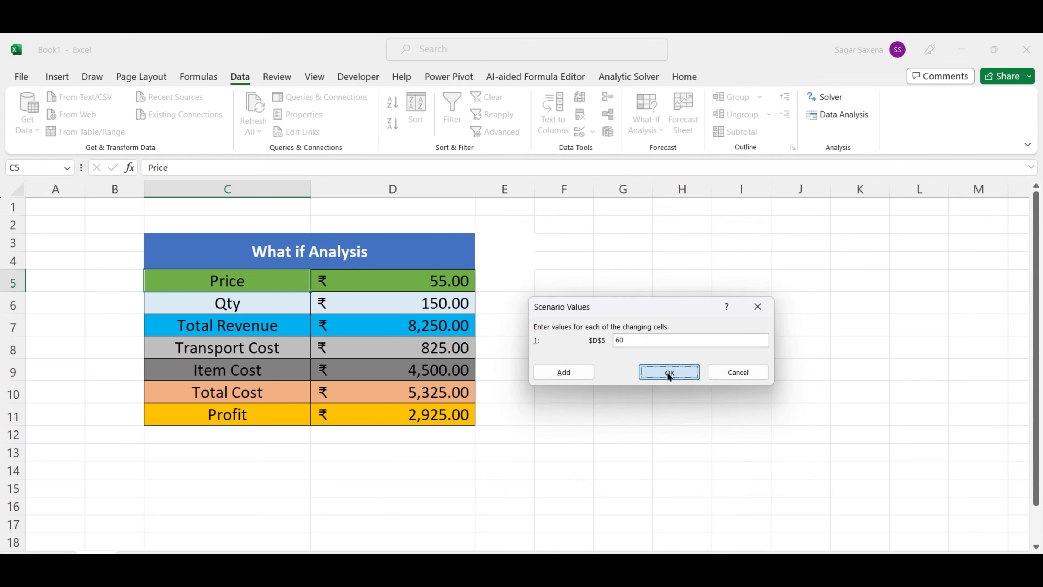
pyautogui.click(667, 372)
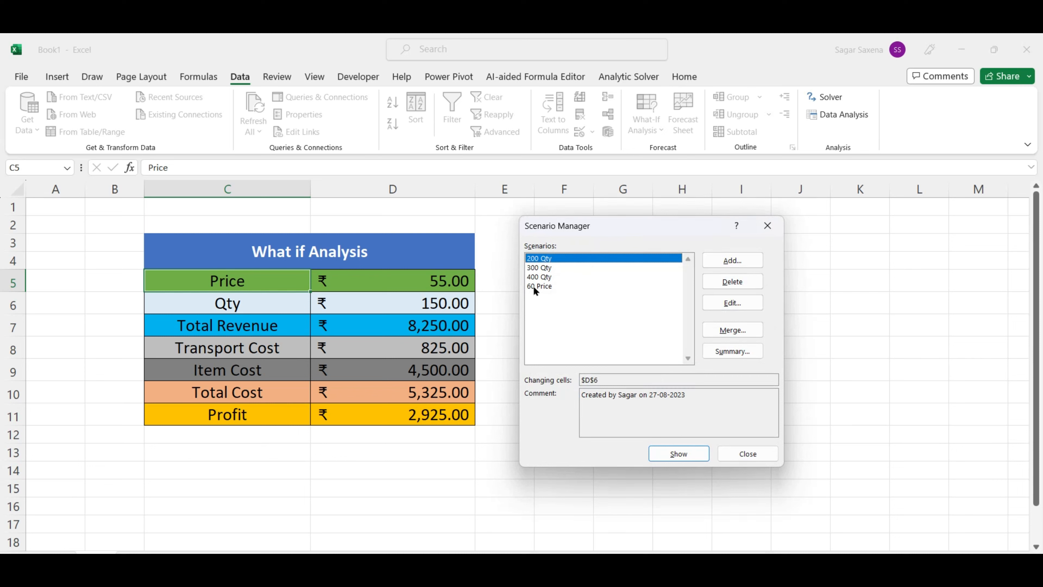
# Add another scenario named "70 Price" with the absolute reference $D$5 as its changing cell.
pyautogui.click(745, 263)
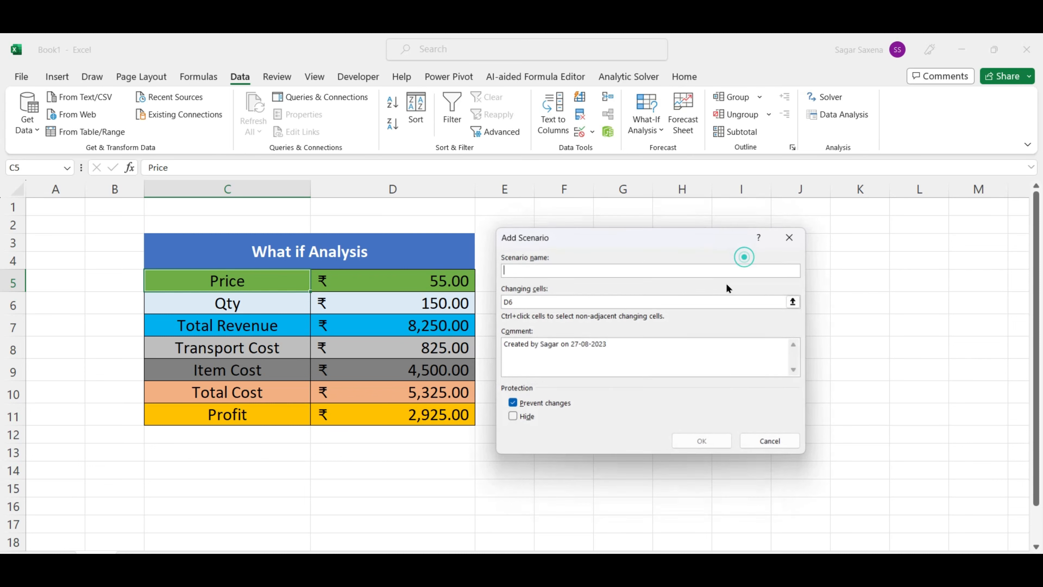
pyautogui.write('70 Price')
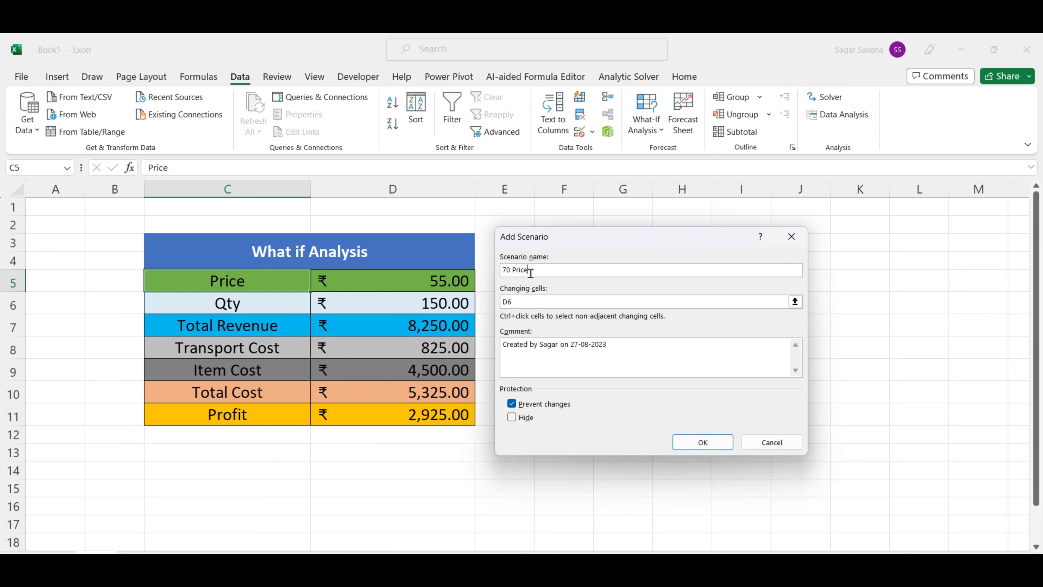
pyautogui.click(516, 301)
pyautogui.moveTo(516, 301); pyautogui.dragTo(502, 302)
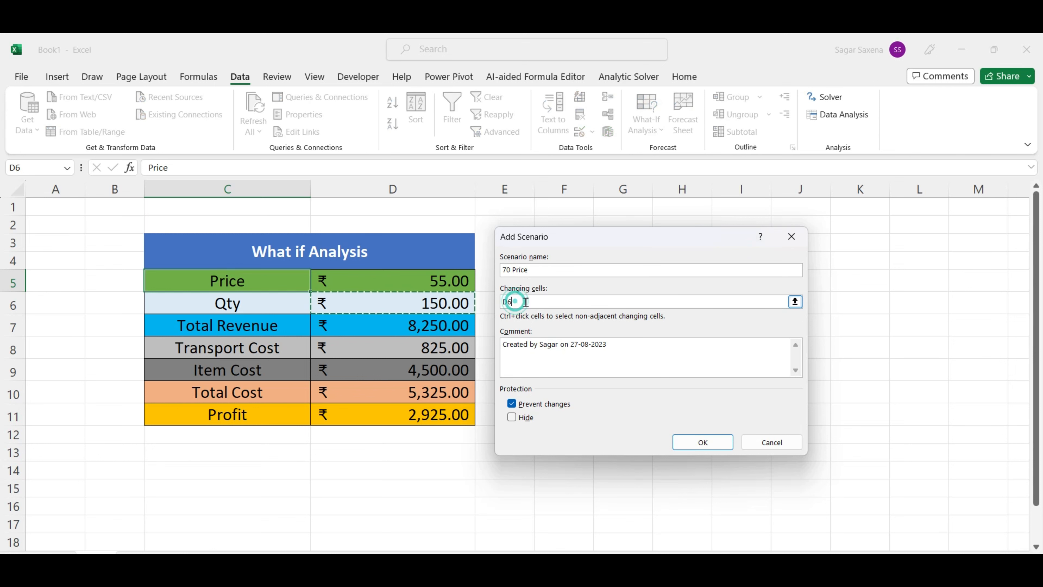
pyautogui.write('C5')
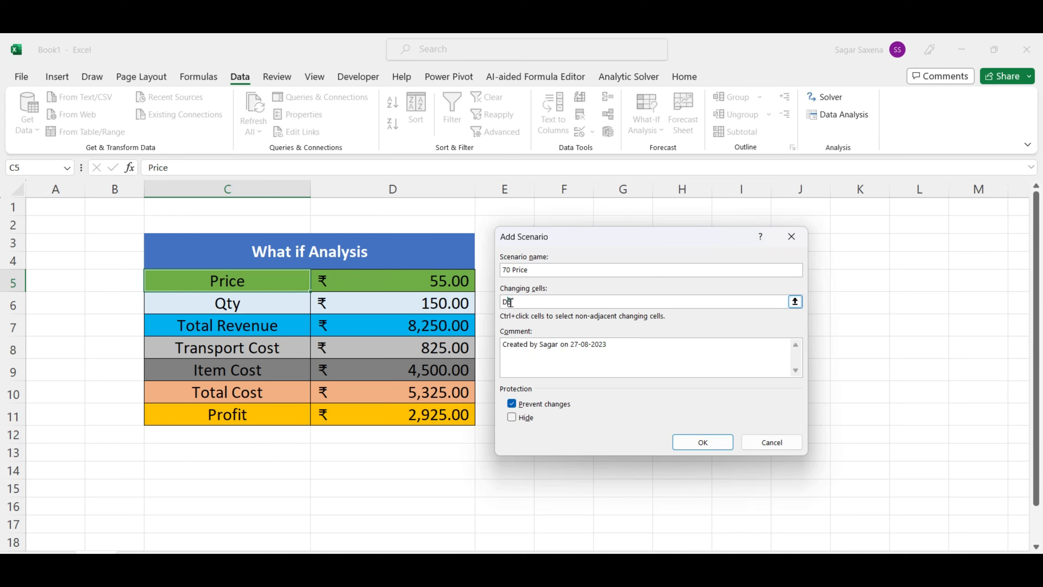
pyautogui.click(509, 300)
pyautogui.press('F4')
pyautogui.click(705, 442)
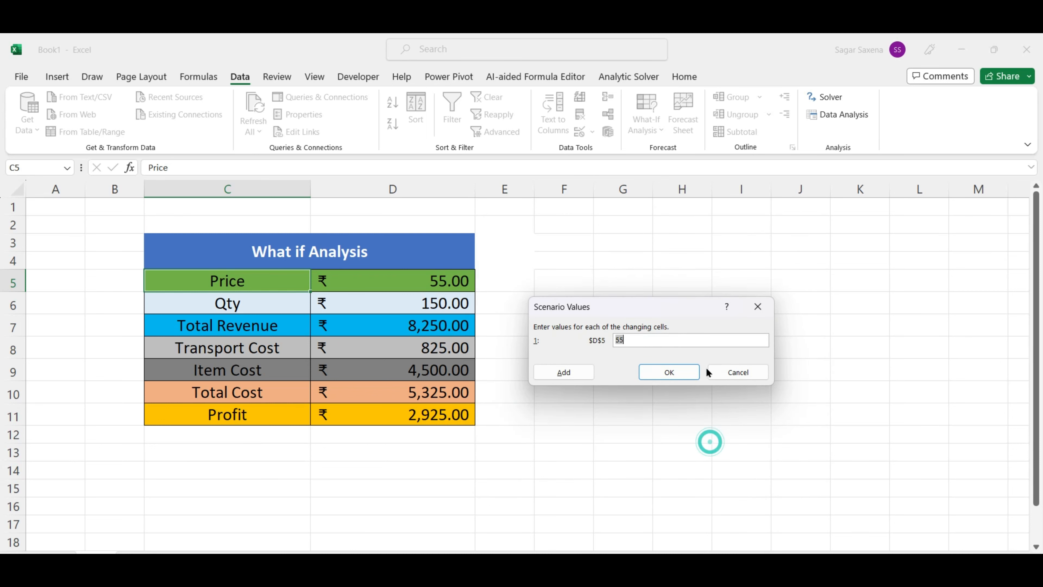
# Set the price value to 70 for the 70 Price scenario and save it.
pyautogui.press('BackSpace')
pyautogui.write('70')
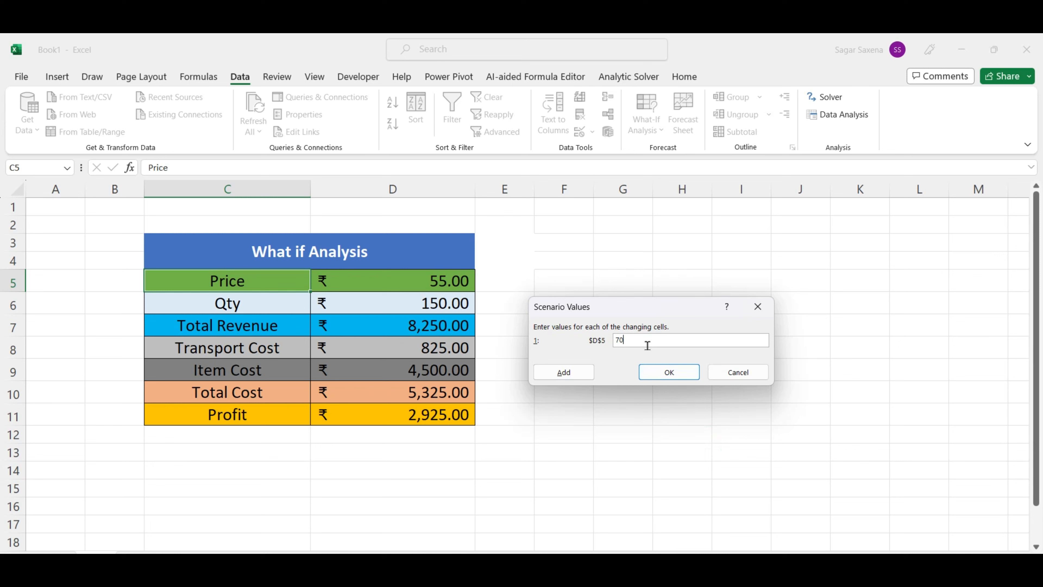
pyautogui.click(679, 368)
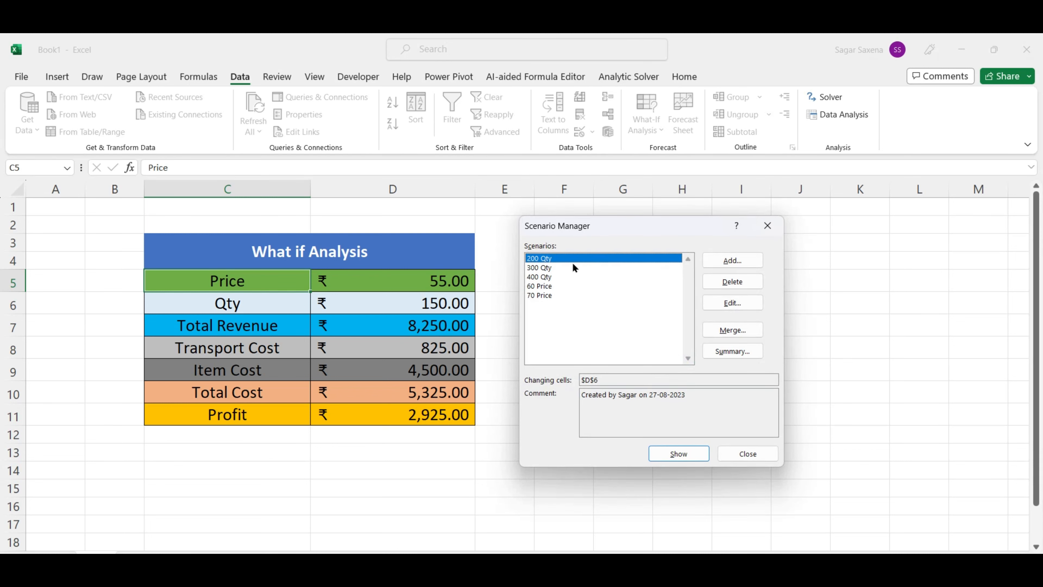
# Show the 200 Qty, 300 Qty and 400 Qty scenarios one after another in the What if Analysis table.
pyautogui.click(678, 453)
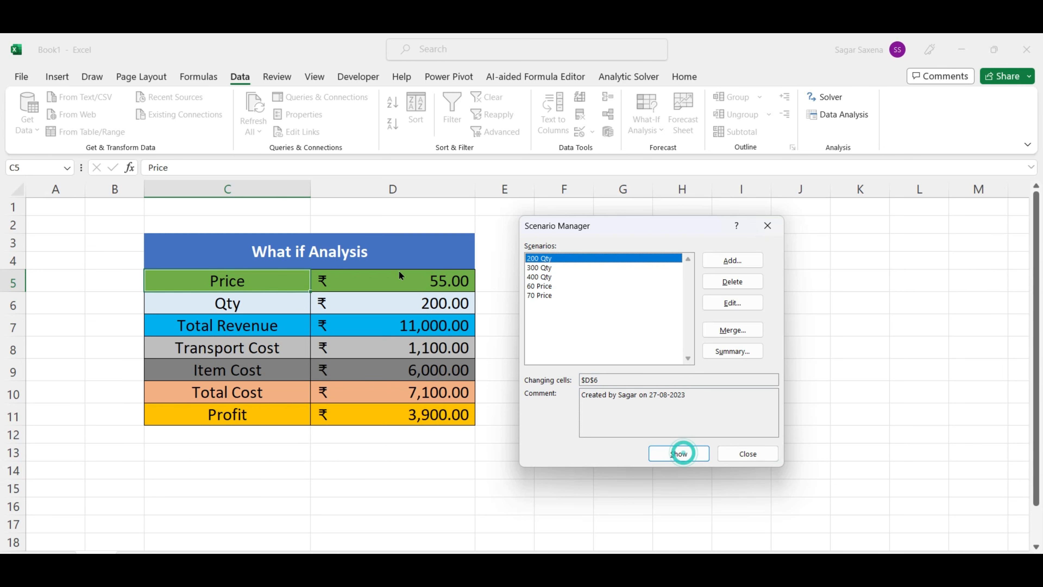
pyautogui.click(548, 270)
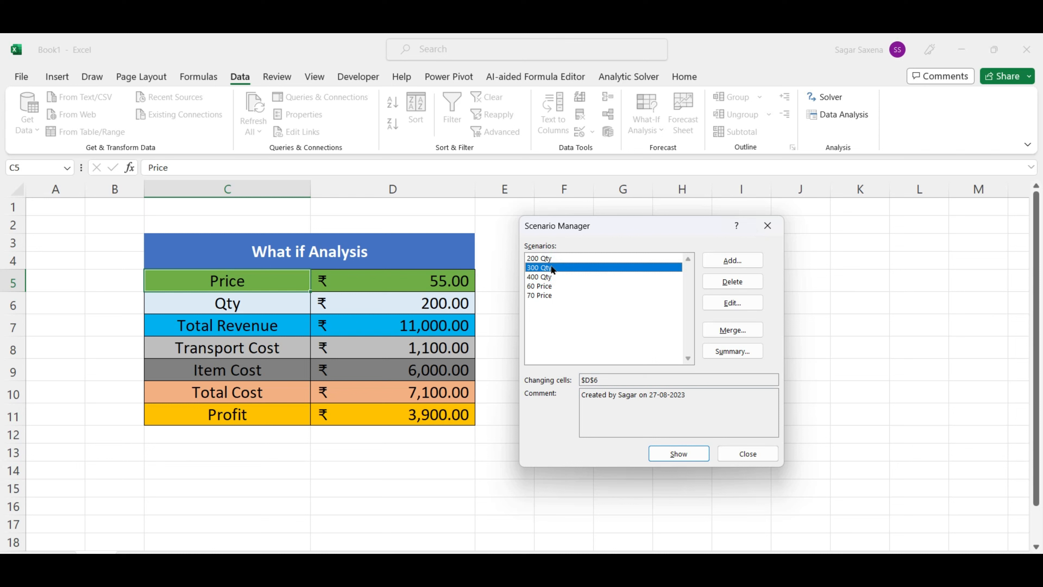
pyautogui.click(677, 454)
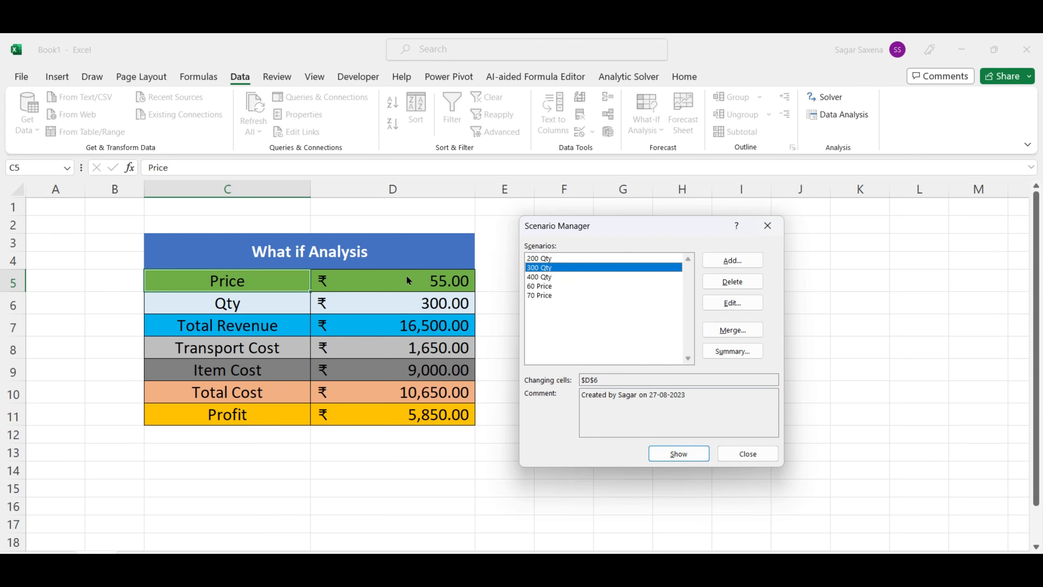
pyautogui.click(550, 277)
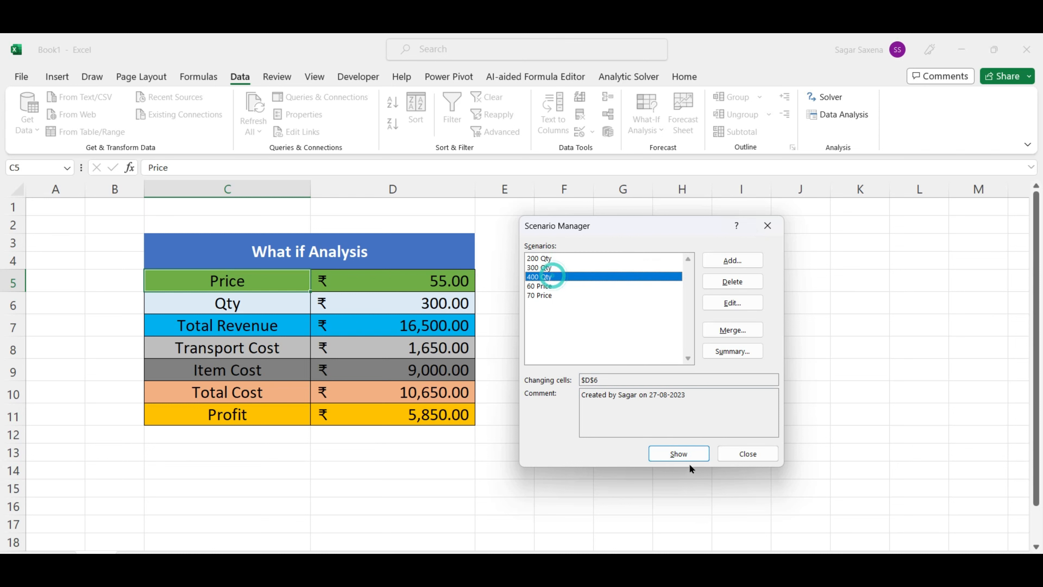
pyautogui.click(679, 454)
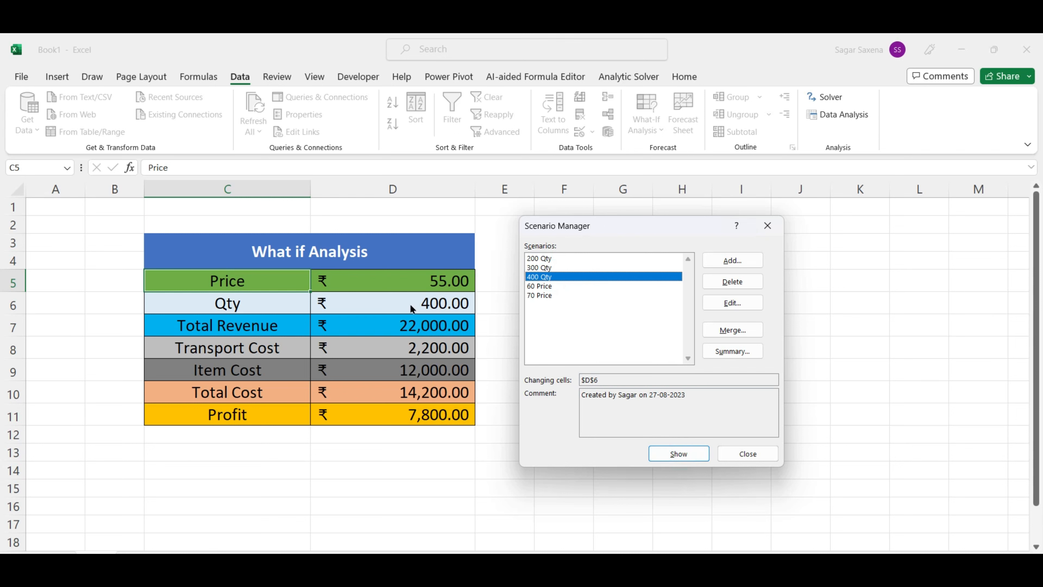
# Show the 60 Price scenario in the table and combine it with the 200 Qty scenario.
pyautogui.click(541, 286)
pyautogui.click(685, 454)
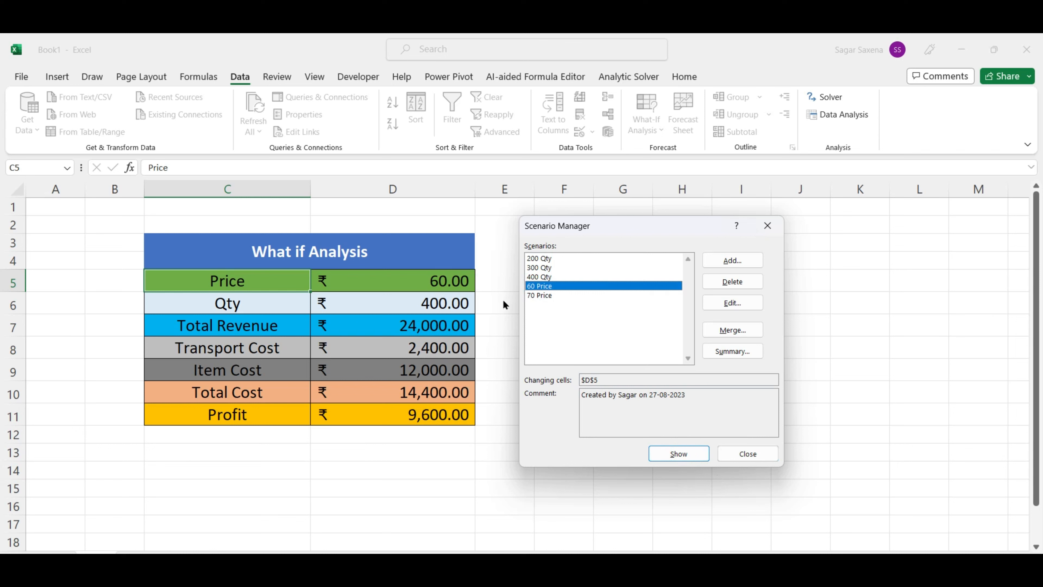
pyautogui.click(553, 258)
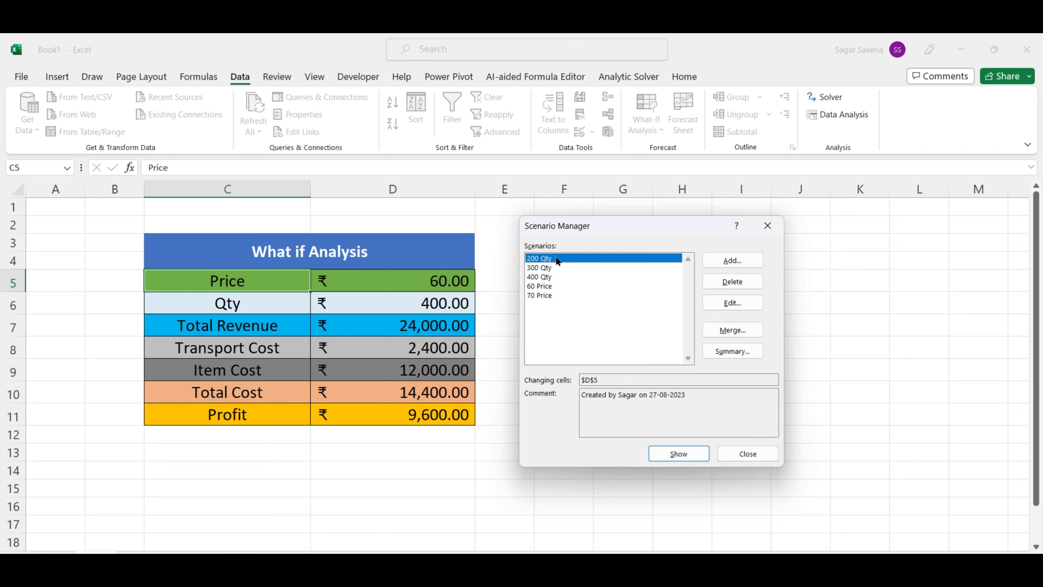
pyautogui.click(668, 453)
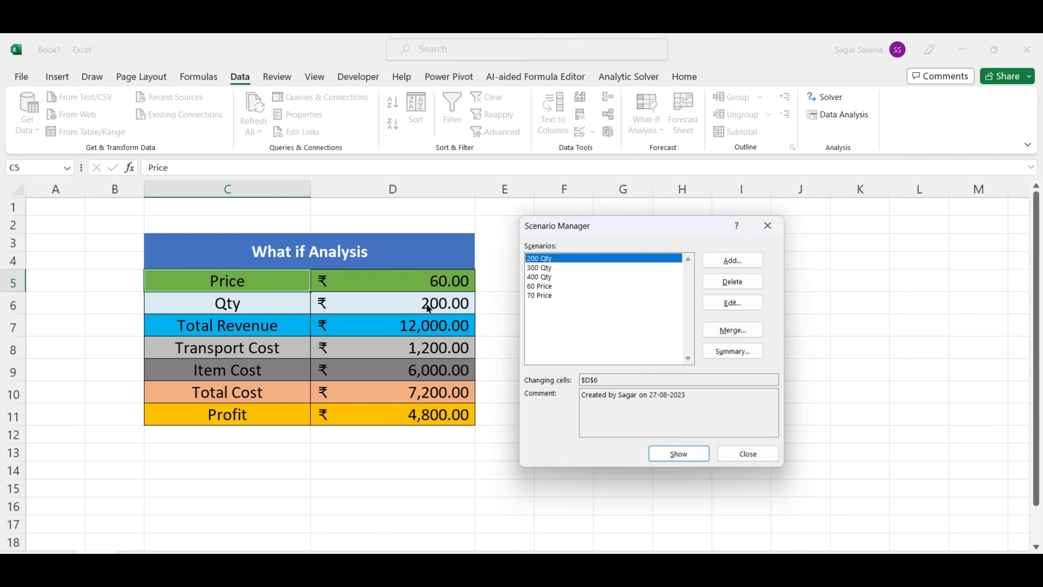
# Apply the 300 Qty scenario and the 70 Price scenario to the table, and close the Scenario Manager.
pyautogui.click(545, 267)
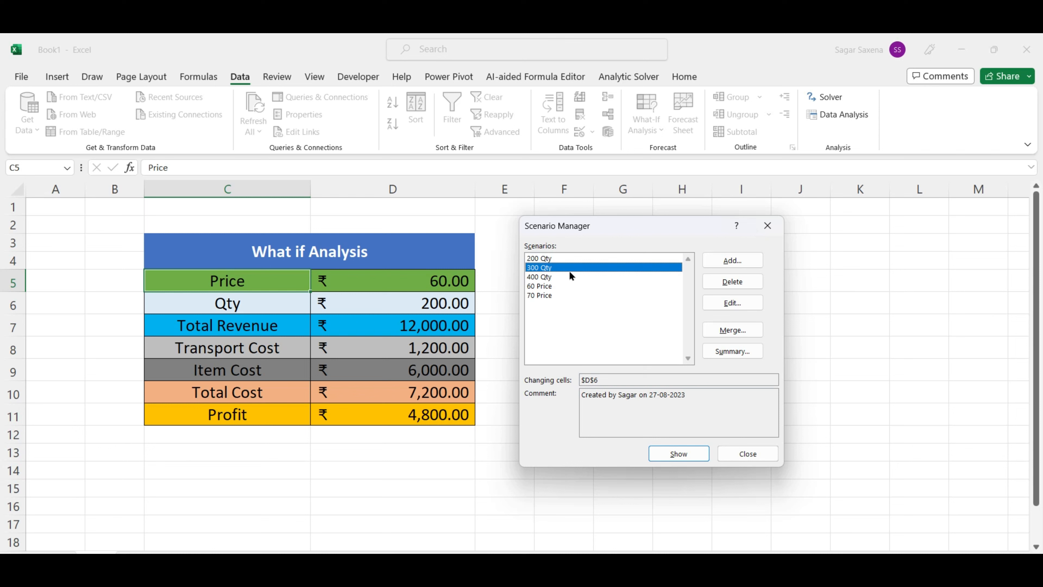
pyautogui.click(684, 454)
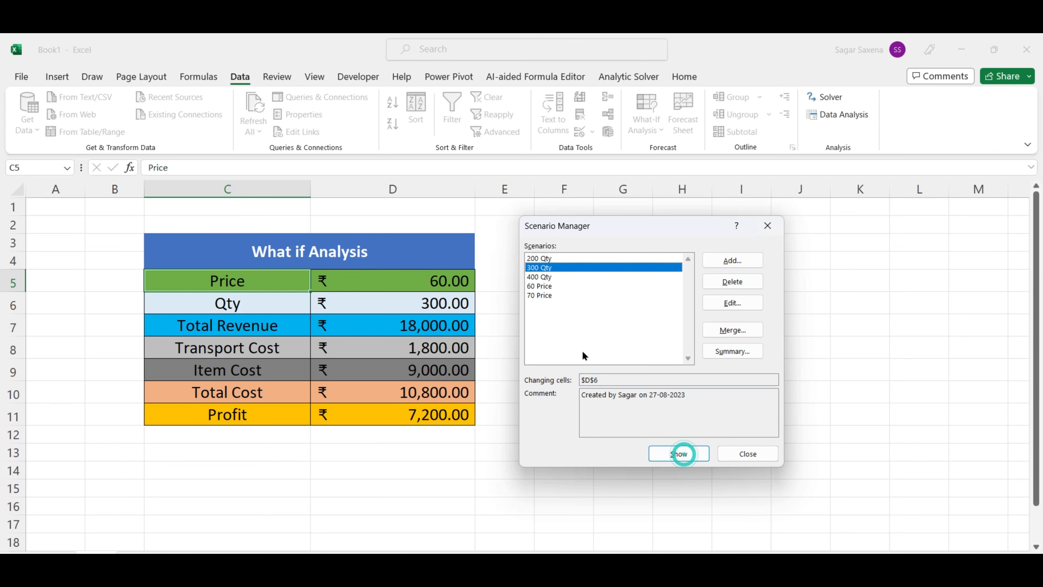
pyautogui.click(552, 295)
pyautogui.click(676, 454)
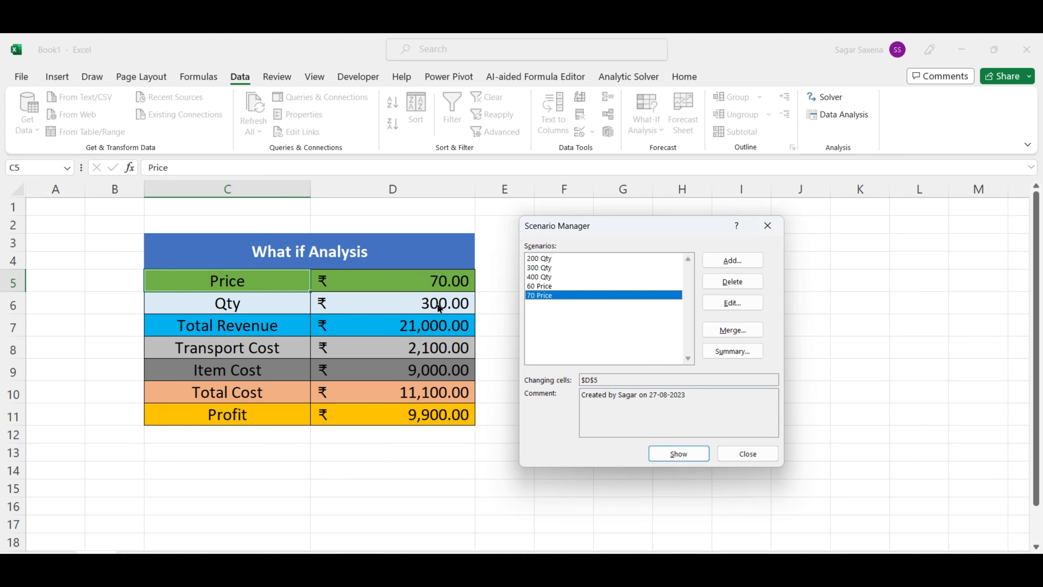
pyautogui.click(741, 455)
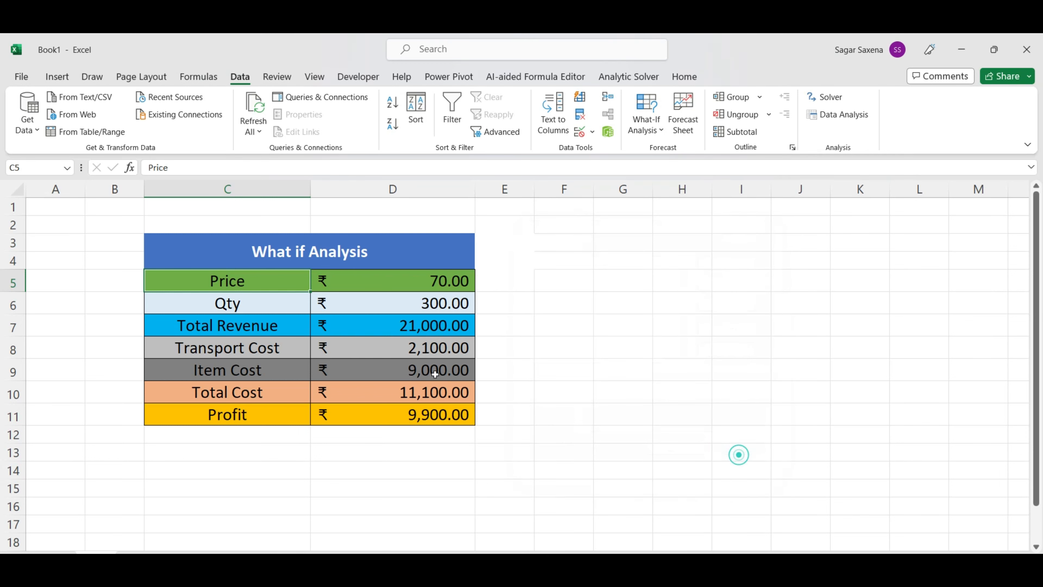